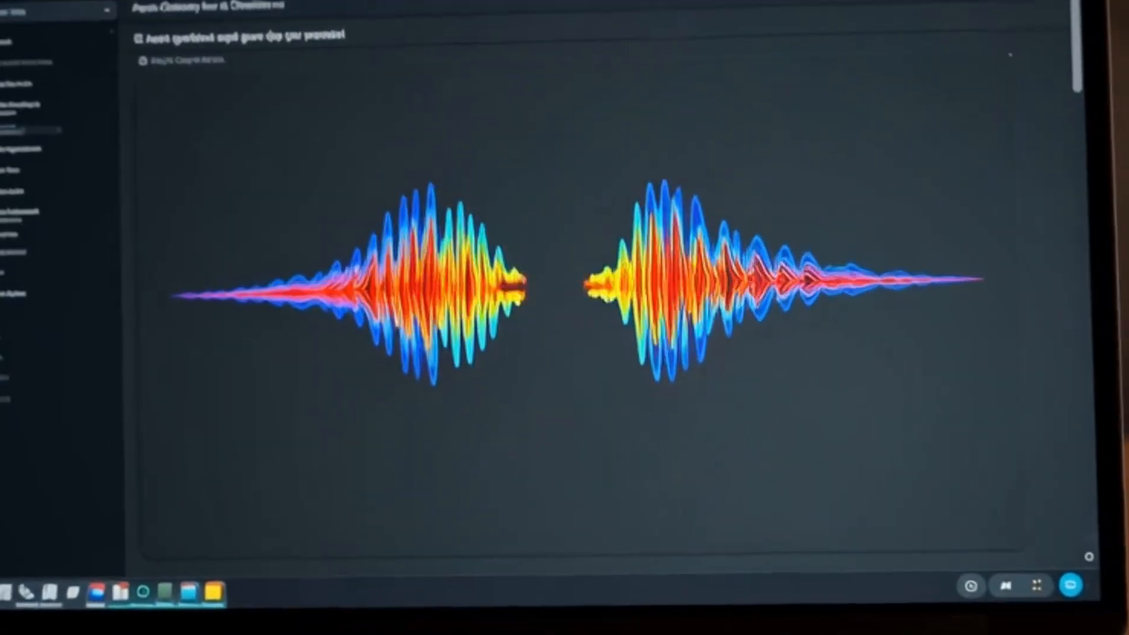
- Skim the four-page research note PDF, "The AIdea of India: From Experimentation to Agentic Execution", and return to its beginning
{"action": "scroll", "coordinate": [357, 306], "scroll_direction": "down", "scroll_amount": 10}
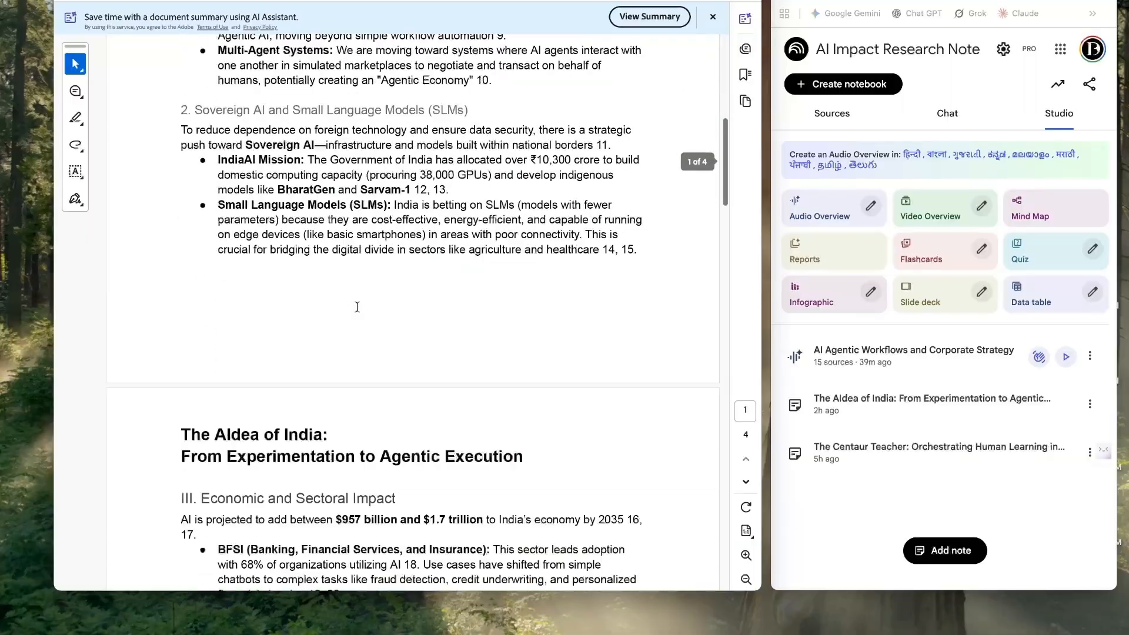
{"action": "scroll", "coordinate": [357, 307], "scroll_direction": "down", "scroll_amount": 8}
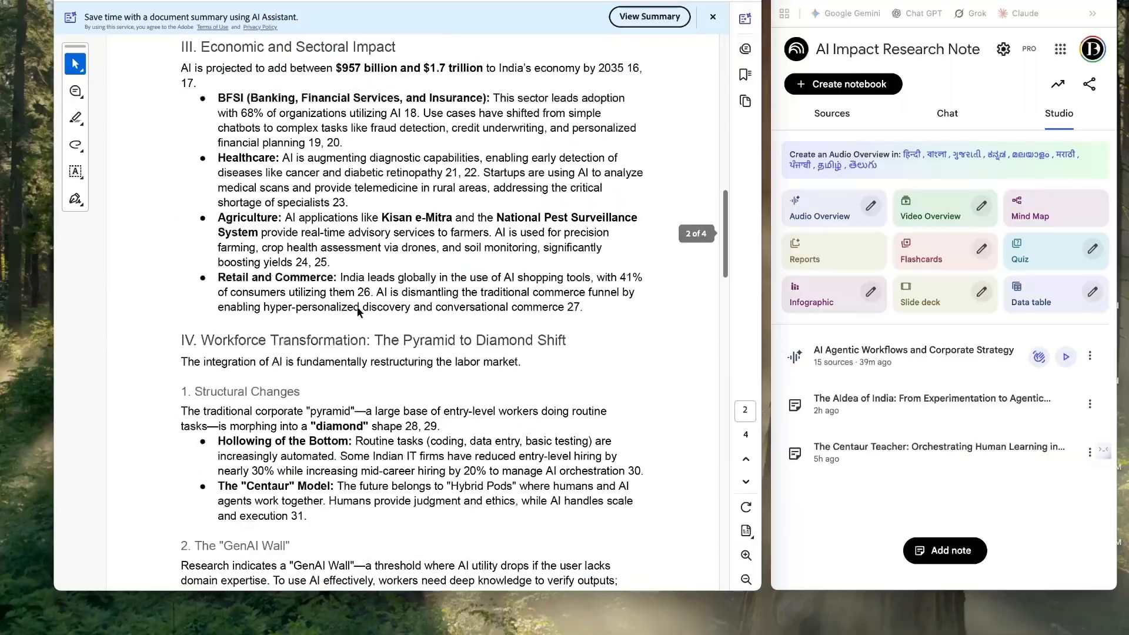
{"action": "scroll", "coordinate": [356, 306], "scroll_direction": "up", "scroll_amount": 18}
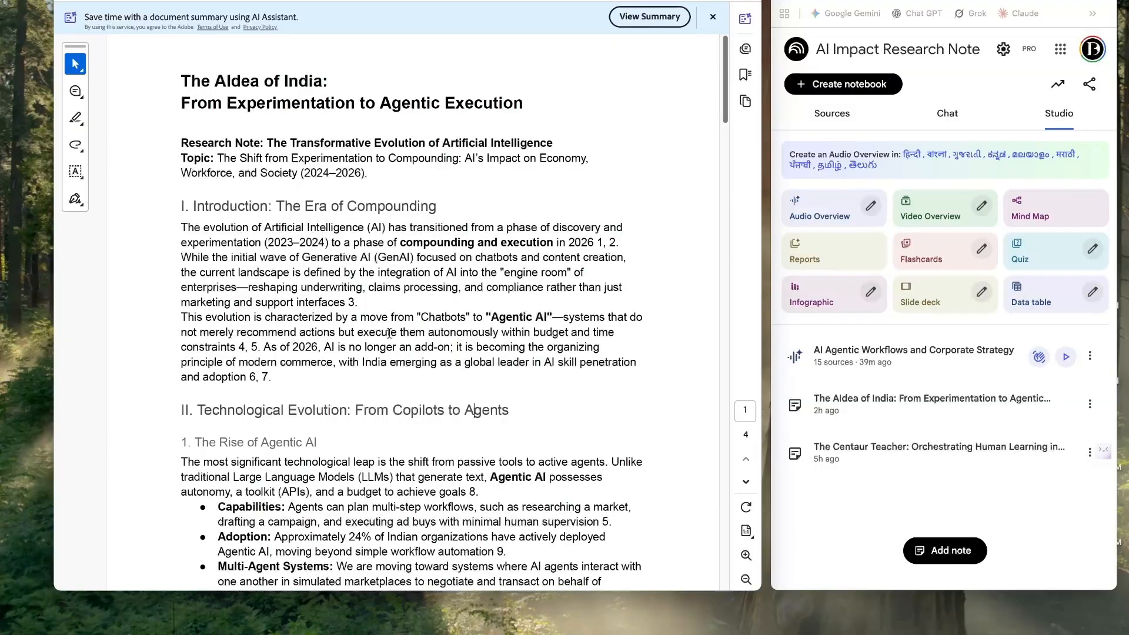
{"action": "scroll", "coordinate": [388, 332], "scroll_direction": "down", "scroll_amount": 1}
{"action": "scroll", "coordinate": [435, 358], "scroll_direction": "up", "scroll_amount": 1}
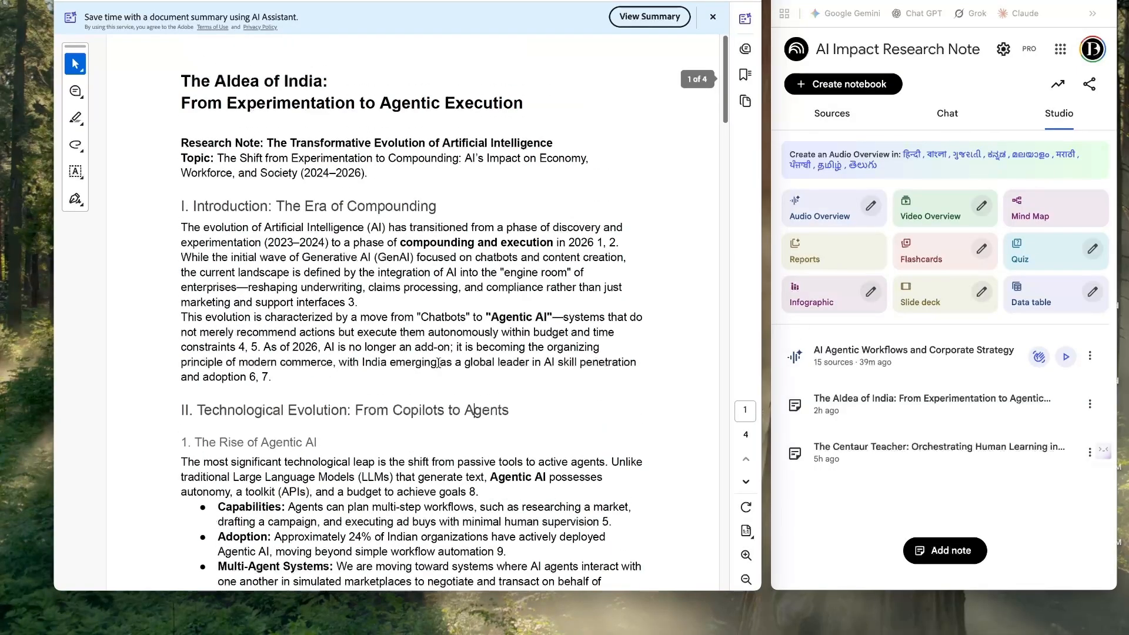
- Start the interactive audio overview "AI Agentic Workflows and Corporate Strategy" and join the hosts' conversation
{"action": "left_click", "coordinate": [1039, 358]}
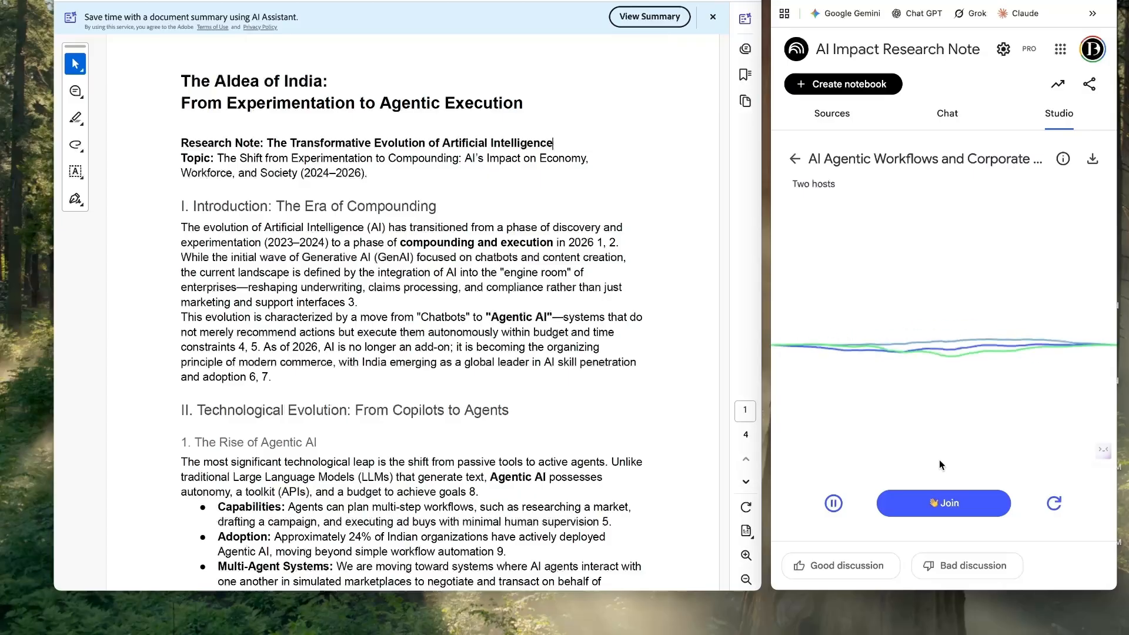
{"action": "left_click", "coordinate": [936, 502]}
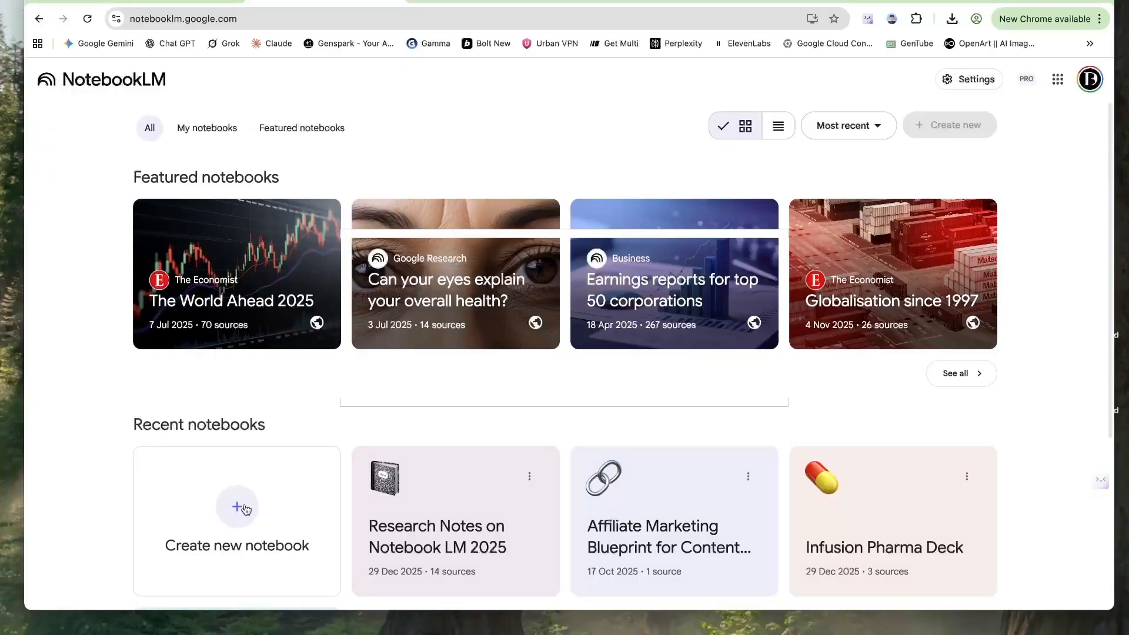
- Create a new notebook and draft a source-search query about AI's impact on jobs, socio economic factors, business growth and market size in India
{"action": "left_click", "coordinate": [244, 509]}
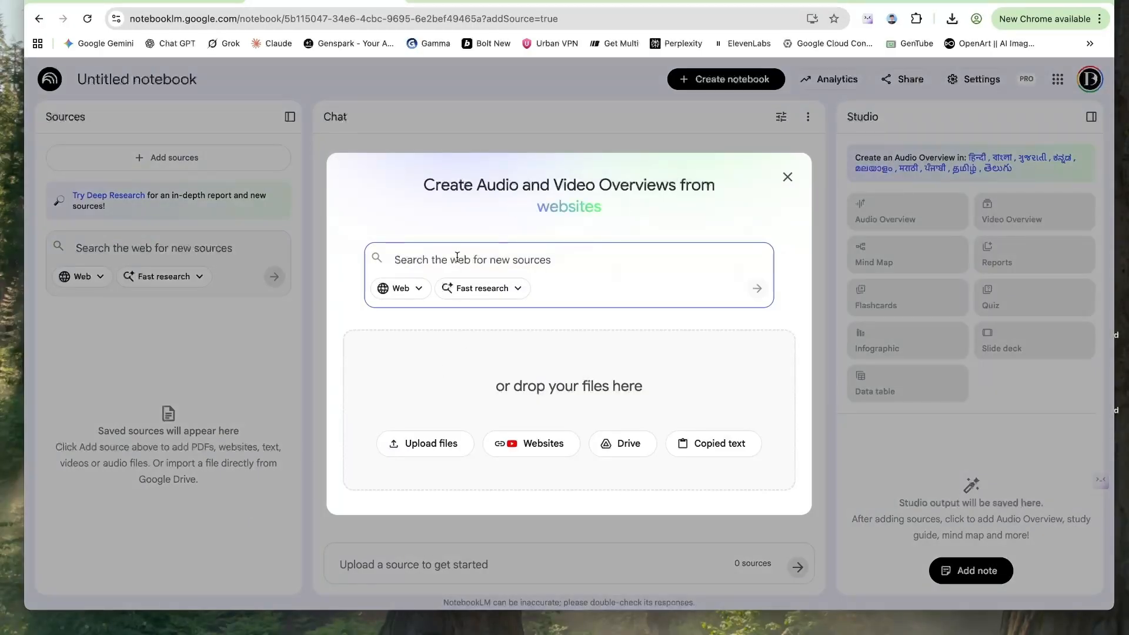
{"action": "type", "text": "I want to create a detailed research report o"}
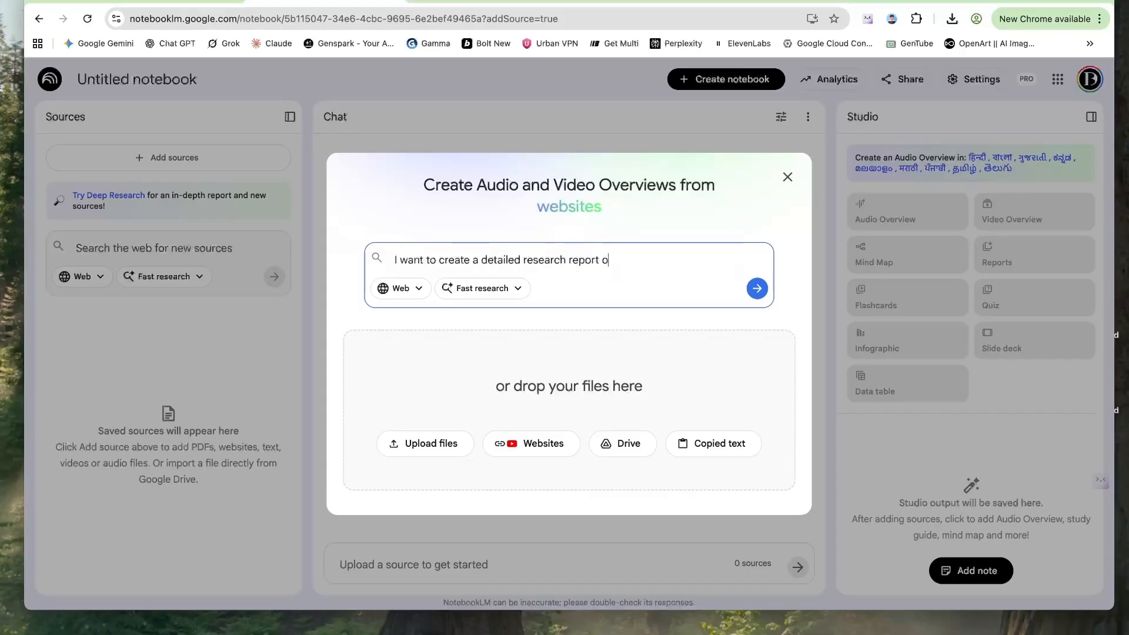
{"action": "type", "text": "n the impact of AI on the jobs and the socio econom"}
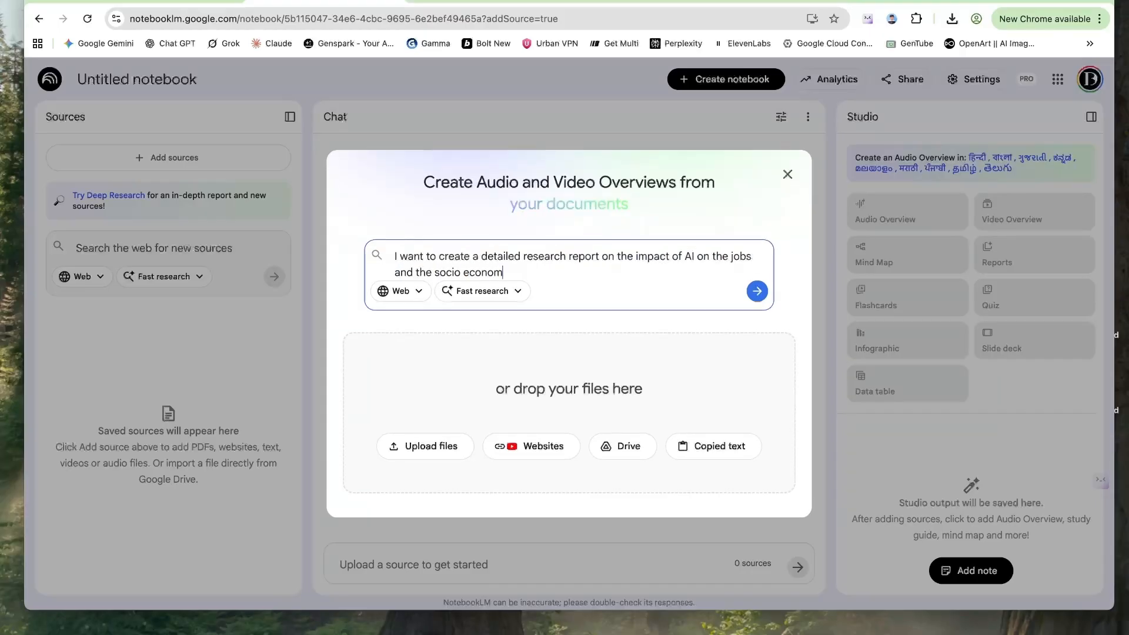
{"action": "type", "text": "ic factors in India. I also want to know about the AI business growth, market size and the how the new work environment with AI is predicted to be."}
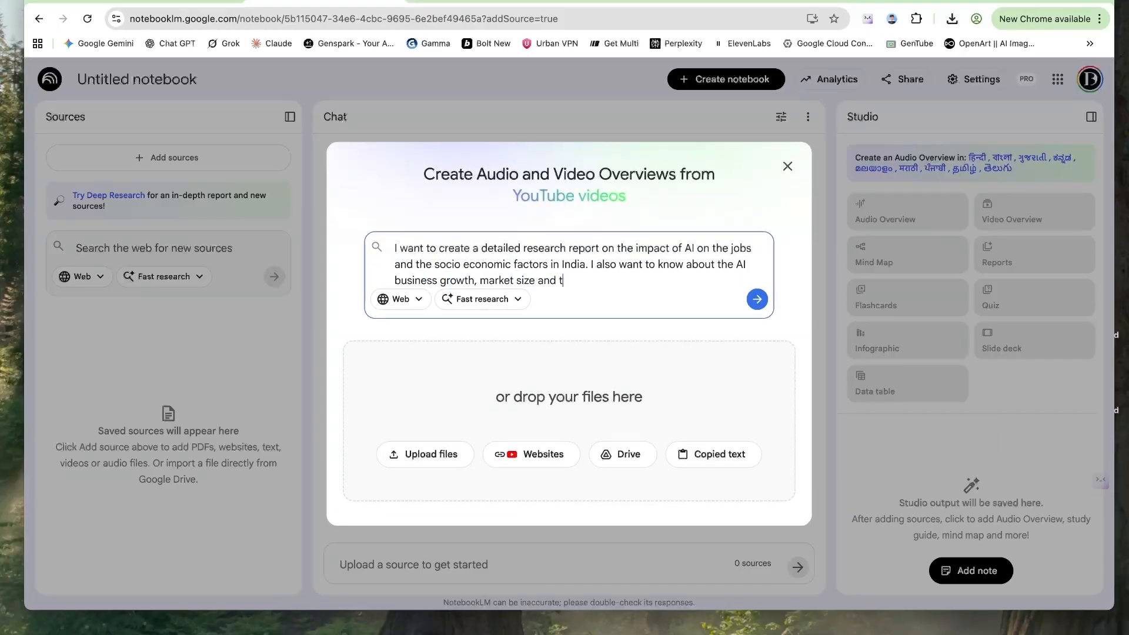
- Upload all four PDFs from the AI Impact India folder as notebook sources
{"action": "left_click", "coordinate": [439, 465]}
{"action": "left_click", "coordinate": [530, 105]}
{"action": "key", "text": "super+a"}
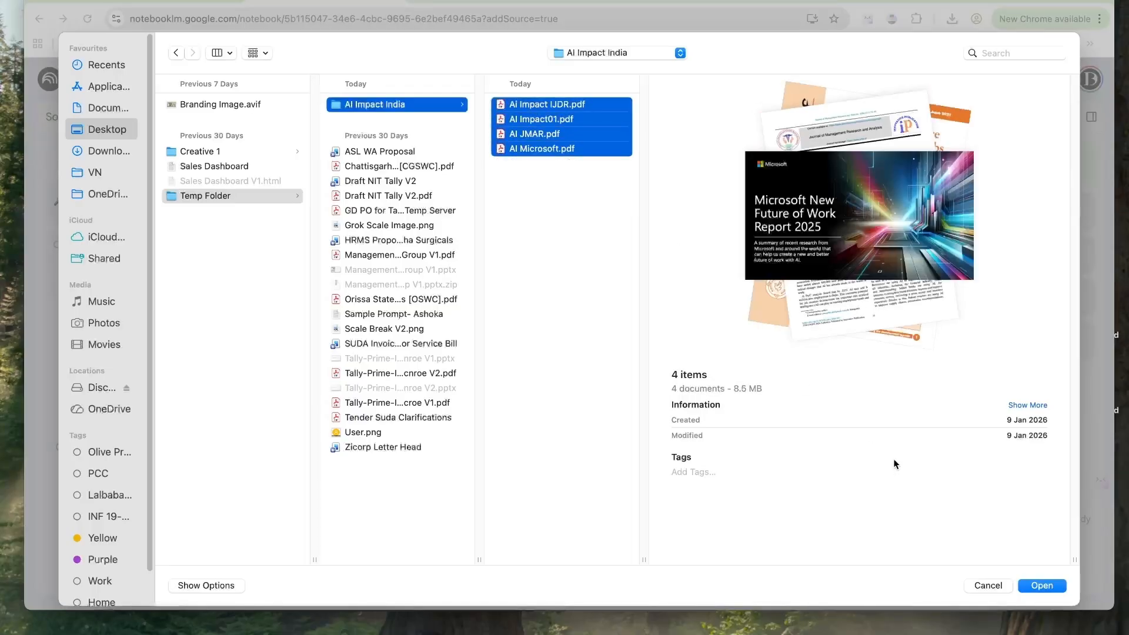
{"action": "left_click", "coordinate": [1045, 585]}
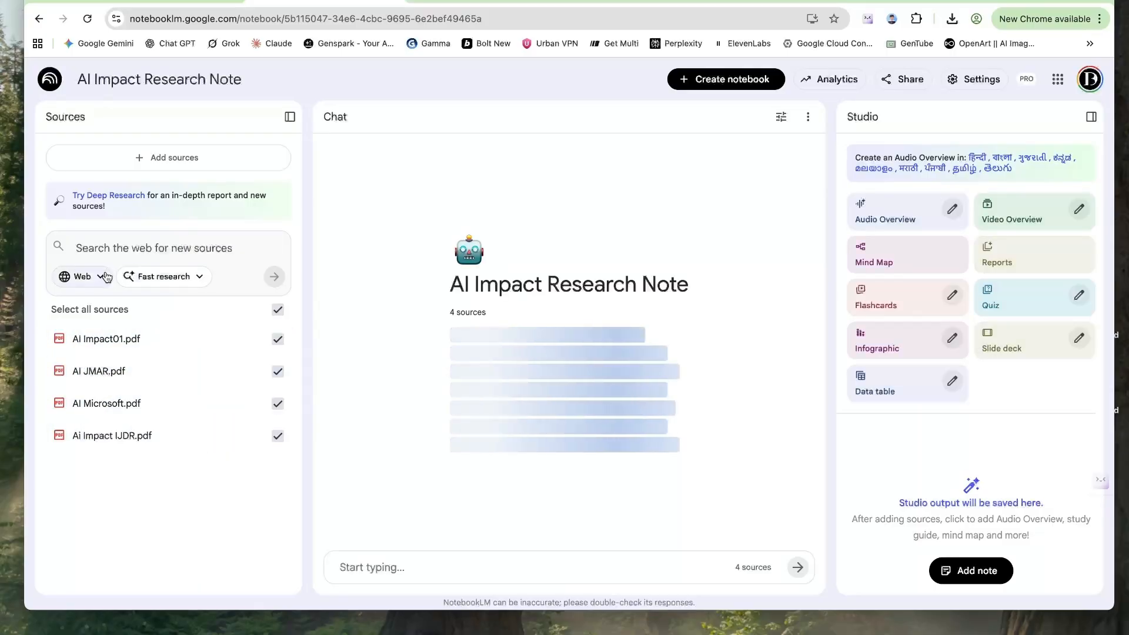
- Set the source search to Deep Research with Web as its origin
{"action": "left_click", "coordinate": [196, 276]}
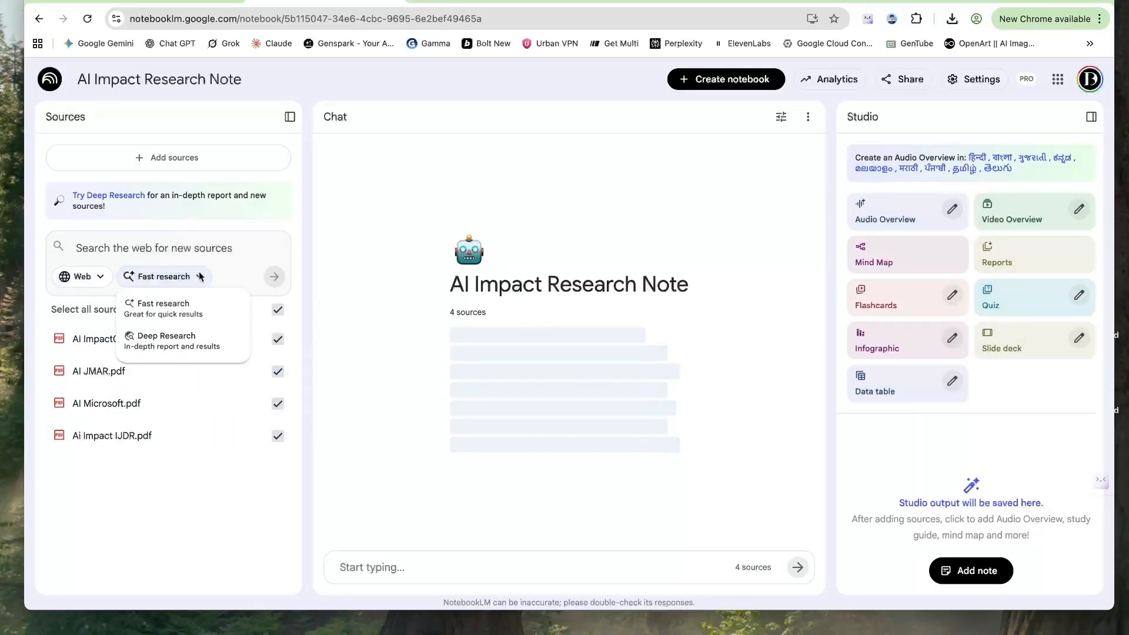
{"action": "left_click", "coordinate": [176, 342]}
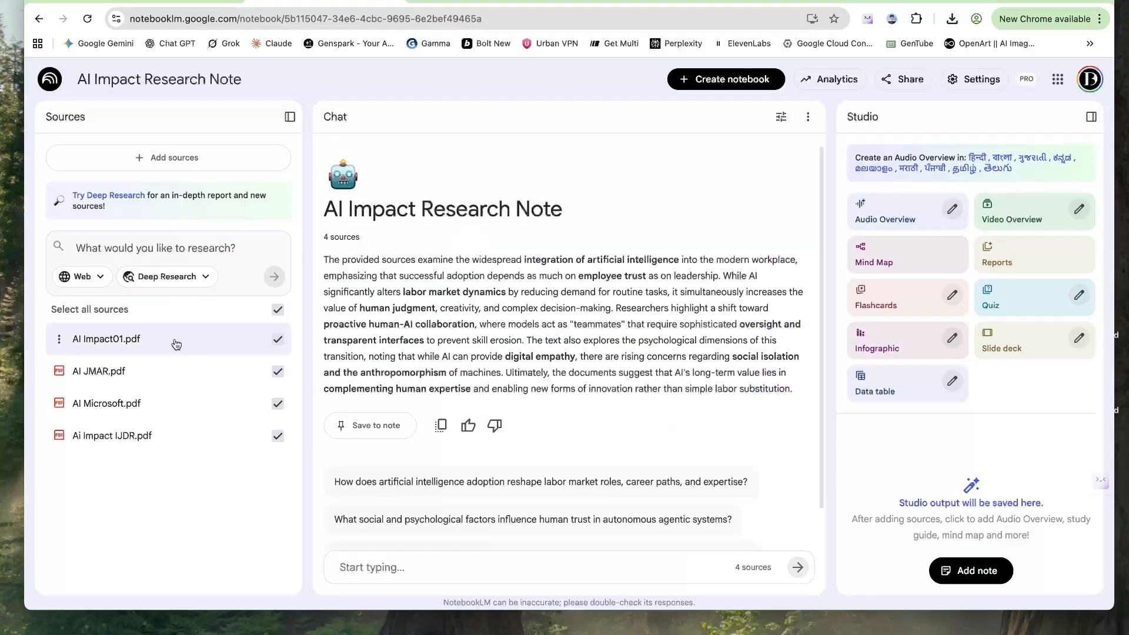
{"action": "left_click", "coordinate": [98, 277]}
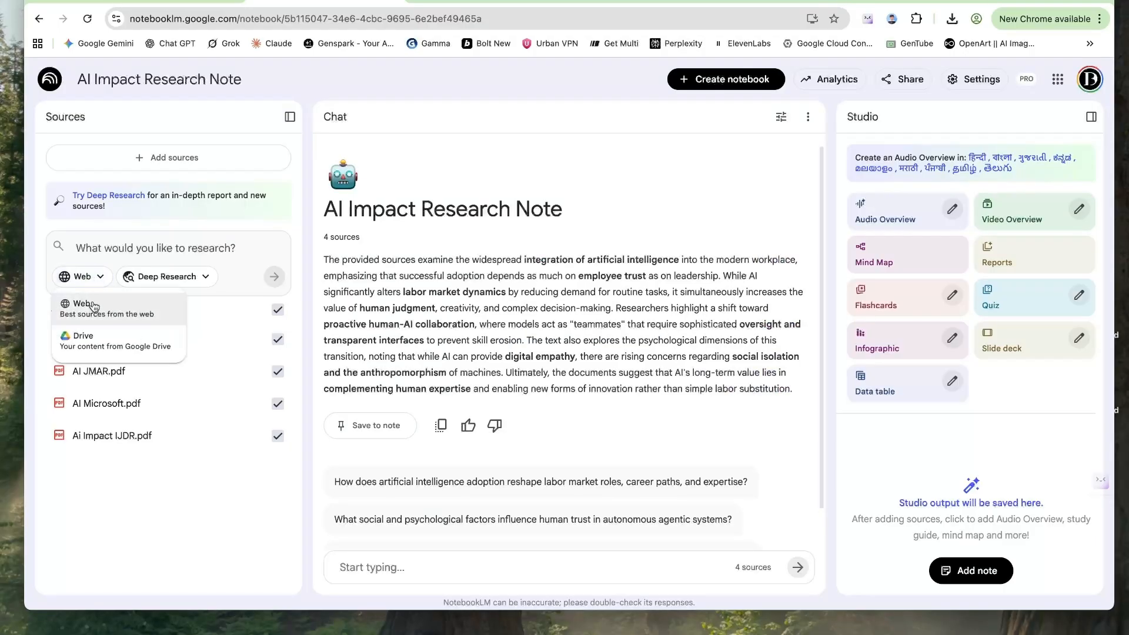
{"action": "left_click", "coordinate": [93, 306]}
- Run a Fast research web search on AI's impact on jobs, work environment, business opportunities and consumer market size in India, and import the found sources
{"action": "type", "text": "Impact of AI on the jobs and social economic factors in india. How the new work environment is predicted to be and what is the AI business opportunities and the current consumer market size for AI in india."}
{"action": "left_click", "coordinate": [199, 349]}
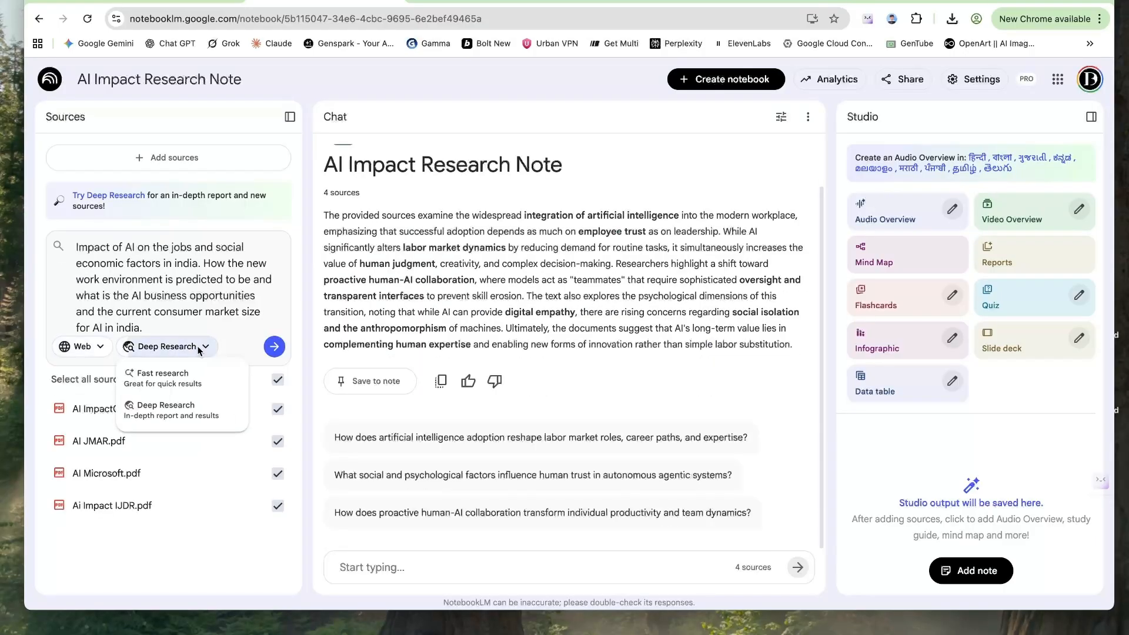
{"action": "left_click", "coordinate": [192, 382]}
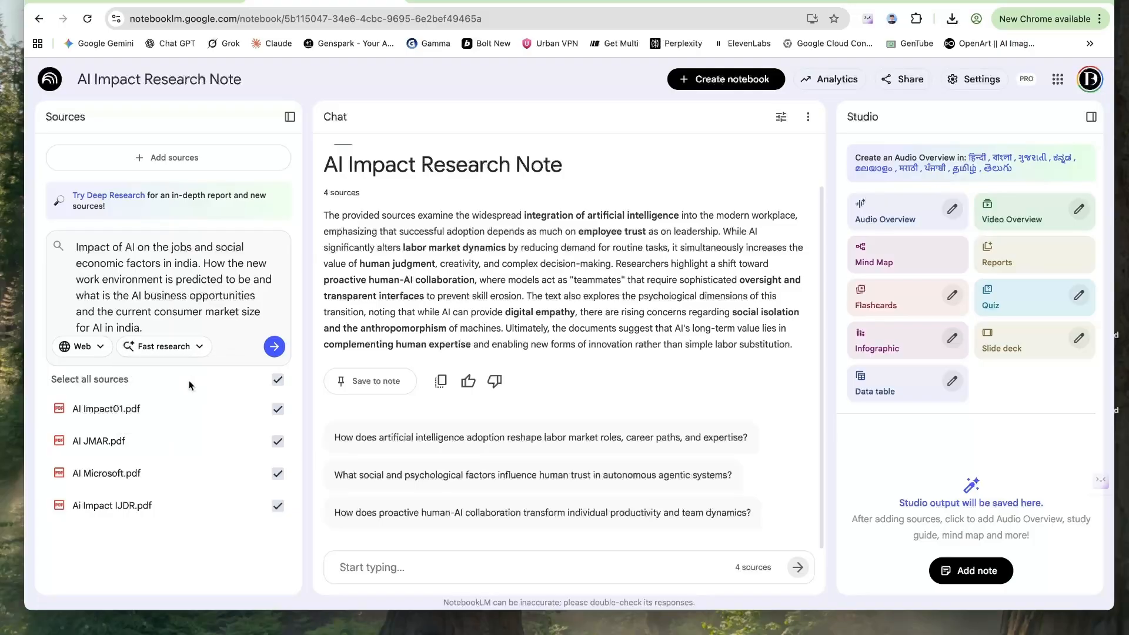
{"action": "left_click", "coordinate": [275, 346]}
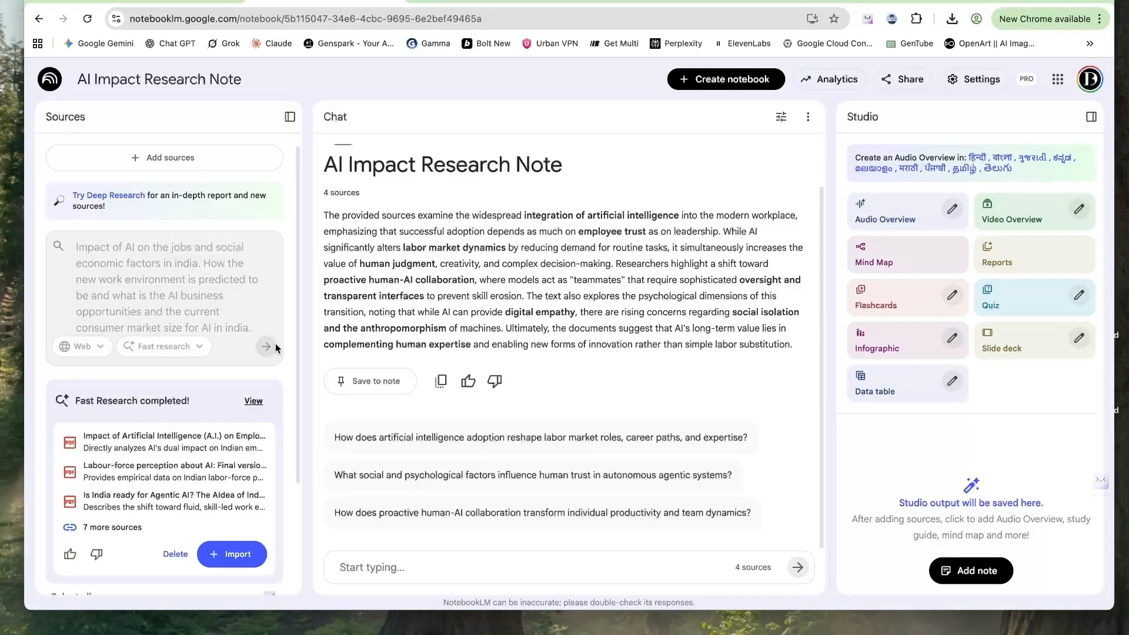
{"action": "scroll", "coordinate": [229, 401], "scroll_direction": "down", "scroll_amount": 3}
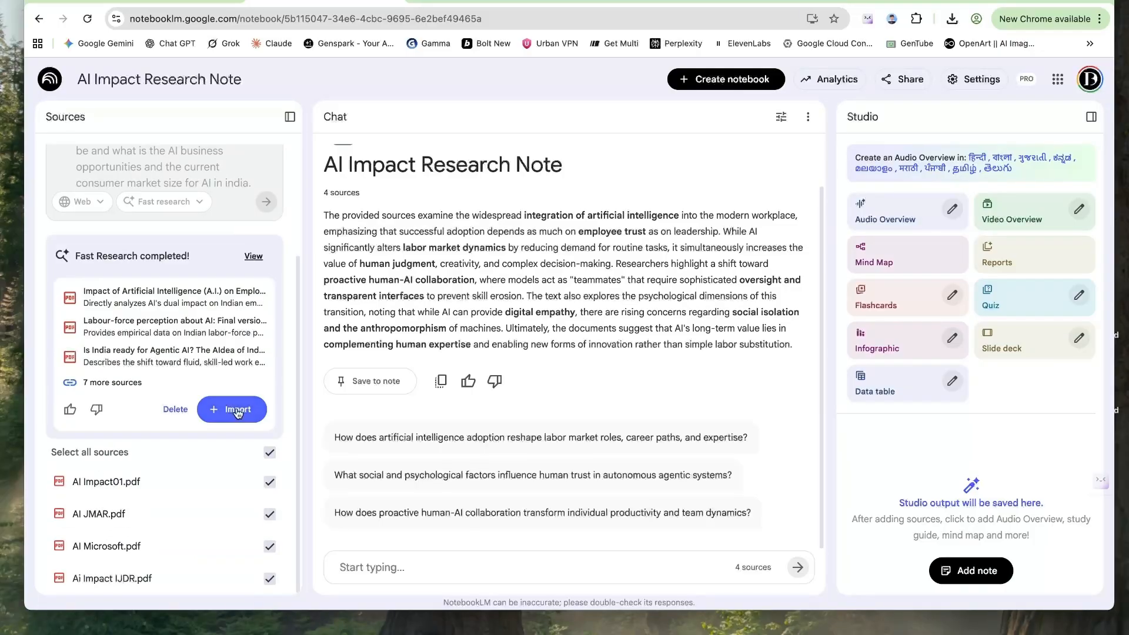
{"action": "left_click", "coordinate": [238, 410]}
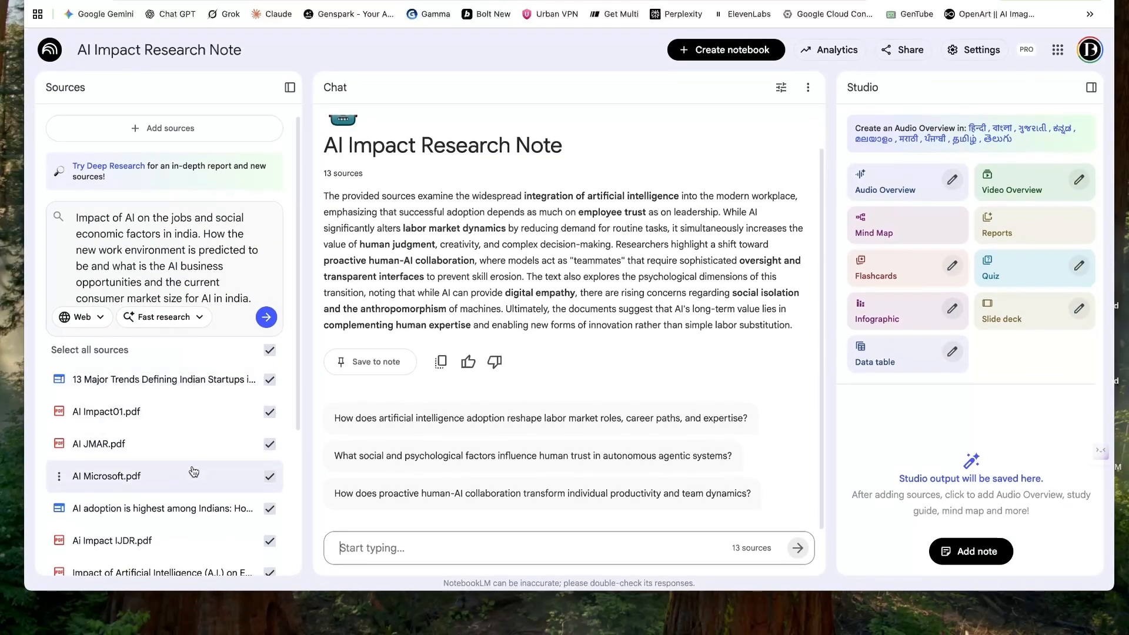
- Exclude AI Impact01.pdf from the sources and include it again, and look through the full source list
{"action": "left_click", "coordinate": [270, 412]}
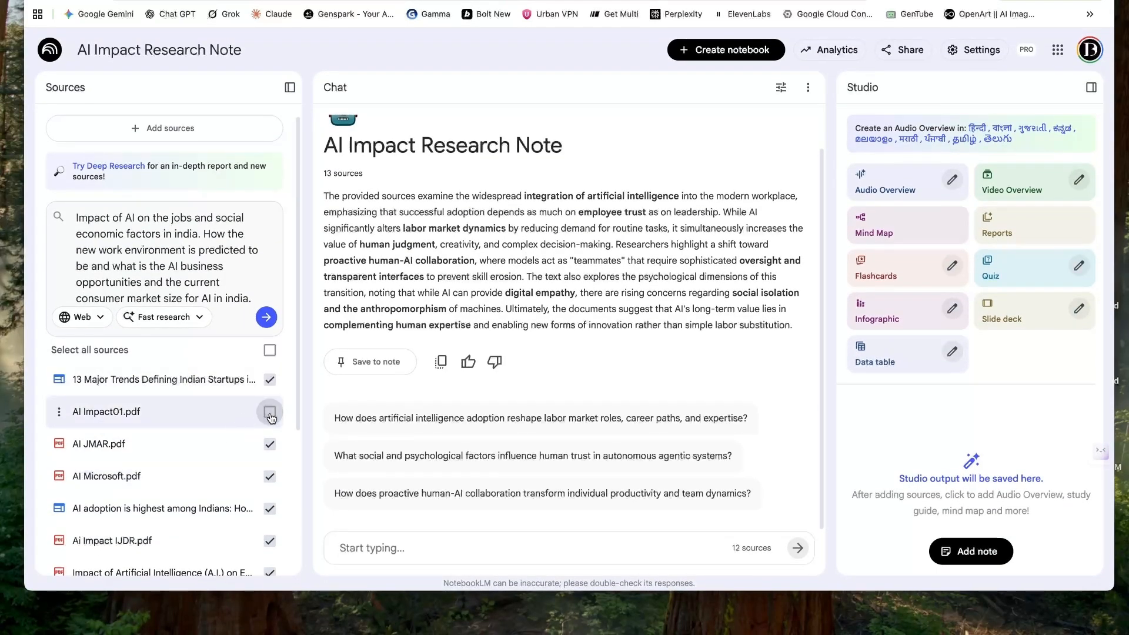
{"action": "left_click", "coordinate": [269, 412]}
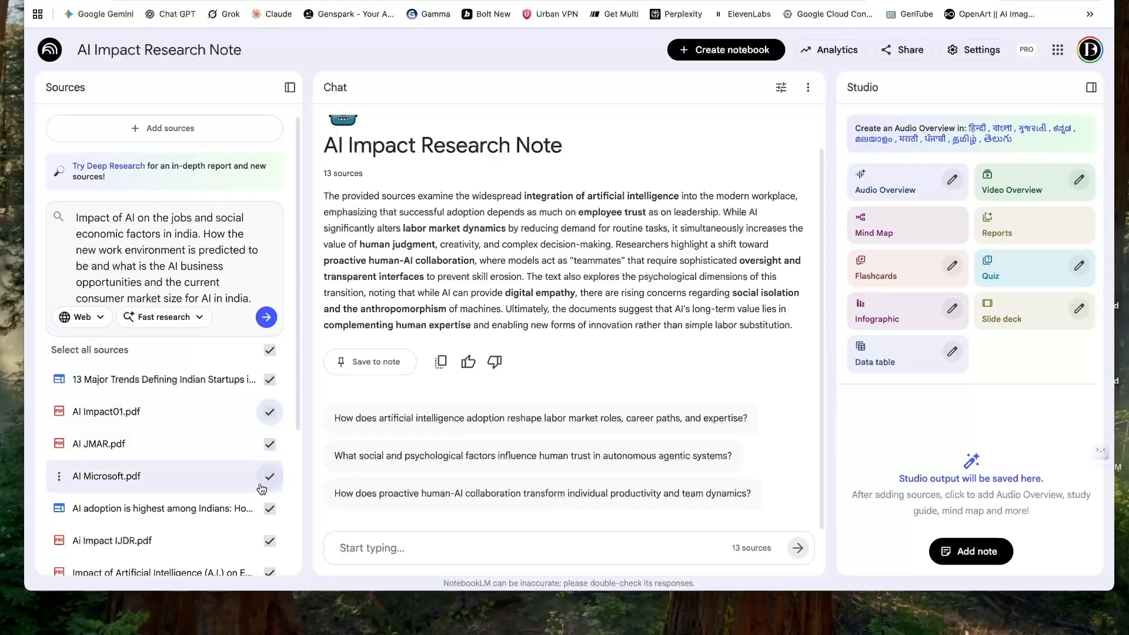
{"action": "scroll", "coordinate": [262, 482], "scroll_direction": "down", "scroll_amount": 2}
{"action": "scroll", "coordinate": [262, 487], "scroll_direction": "down", "scroll_amount": 3}
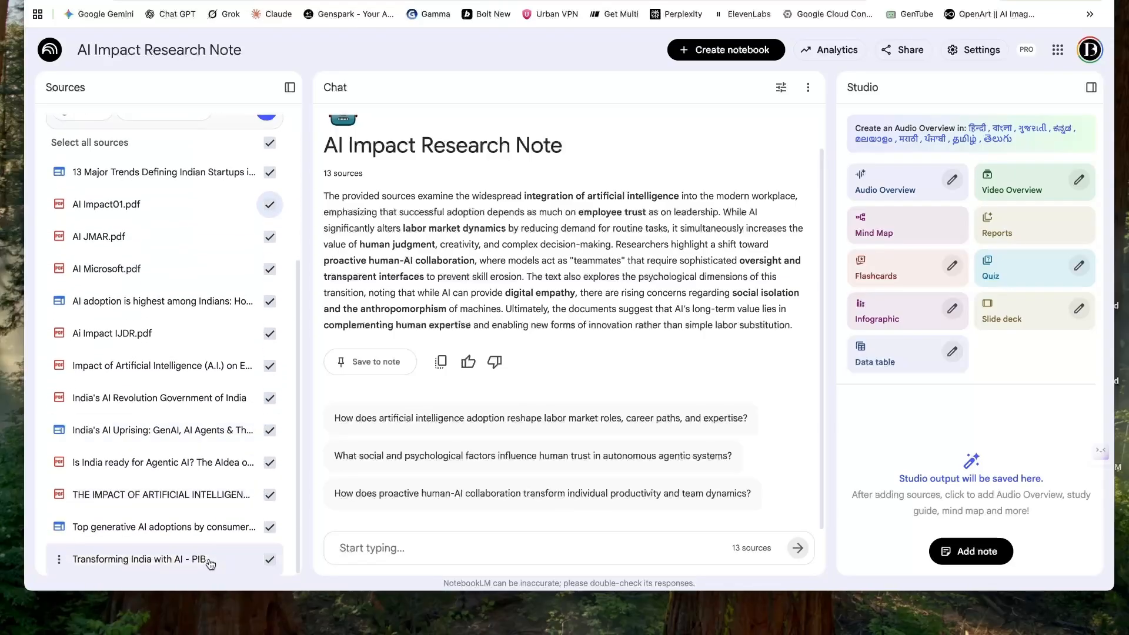
{"action": "scroll", "coordinate": [213, 254], "scroll_direction": "up", "scroll_amount": 3}
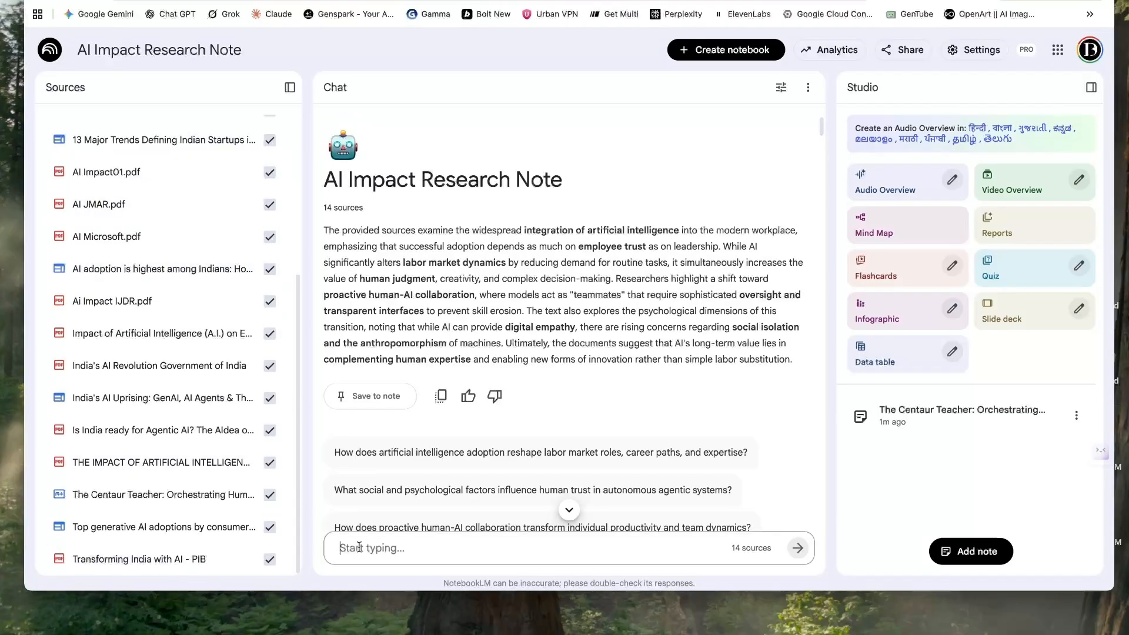
- Begin a chat request to summarise all these sources to prepare a detailed research note and a study material, correcting the spelling of "Summarise"
{"action": "type", "text": "Simmarise all these sources to "}
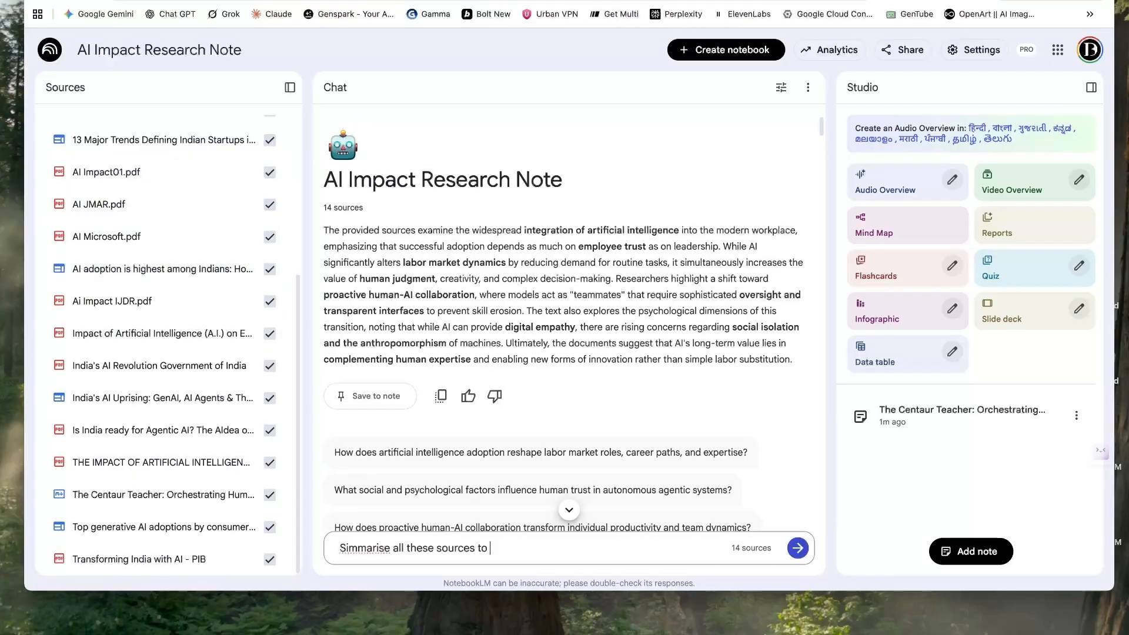
{"action": "type", "text": "prepare a detailed research note and a study material for"}
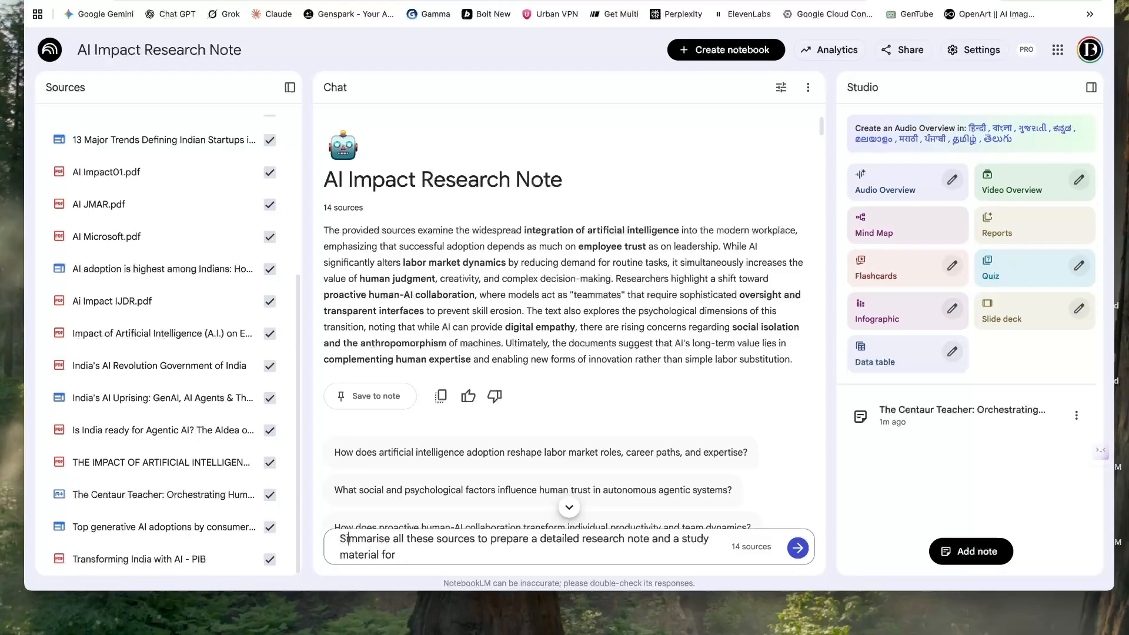
{"action": "key", "text": "BackSpace"}
{"action": "type", "text": "u"}
{"action": "left_click", "coordinate": [407, 551]}
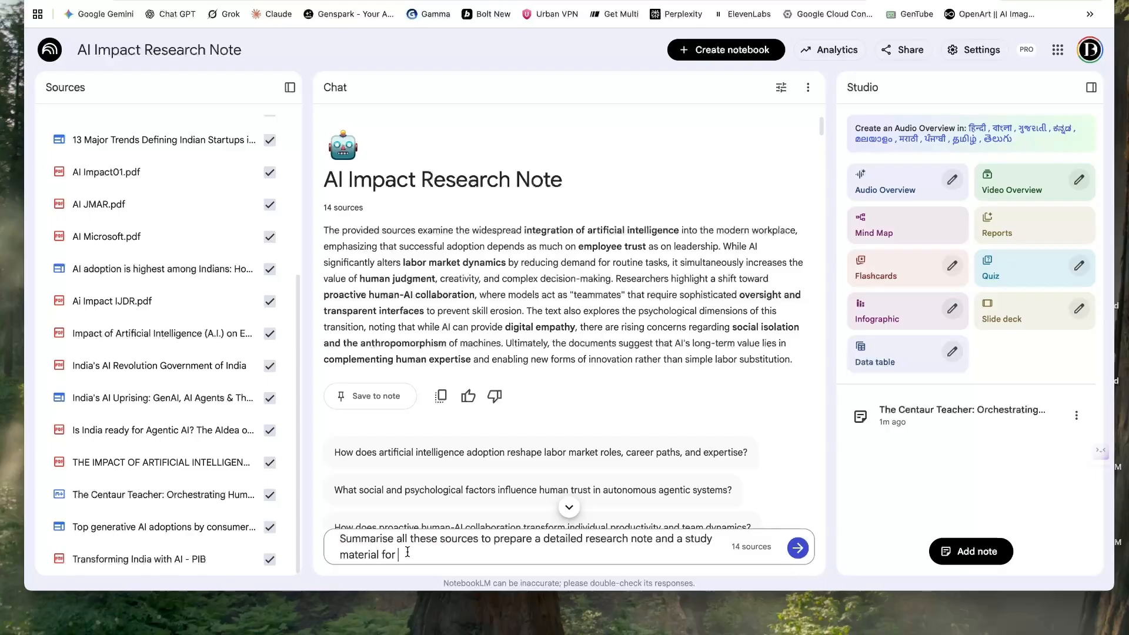
- Complete and submit the request: topic Transformative Evolution of AI, clear segmentations, about 1200-1500 words, covering AI as a threat and AI as a gift or benefit
{"action": "type", "text": "or a topic: Transformative Evolution of AI. Include clear segmentations. Mak"}
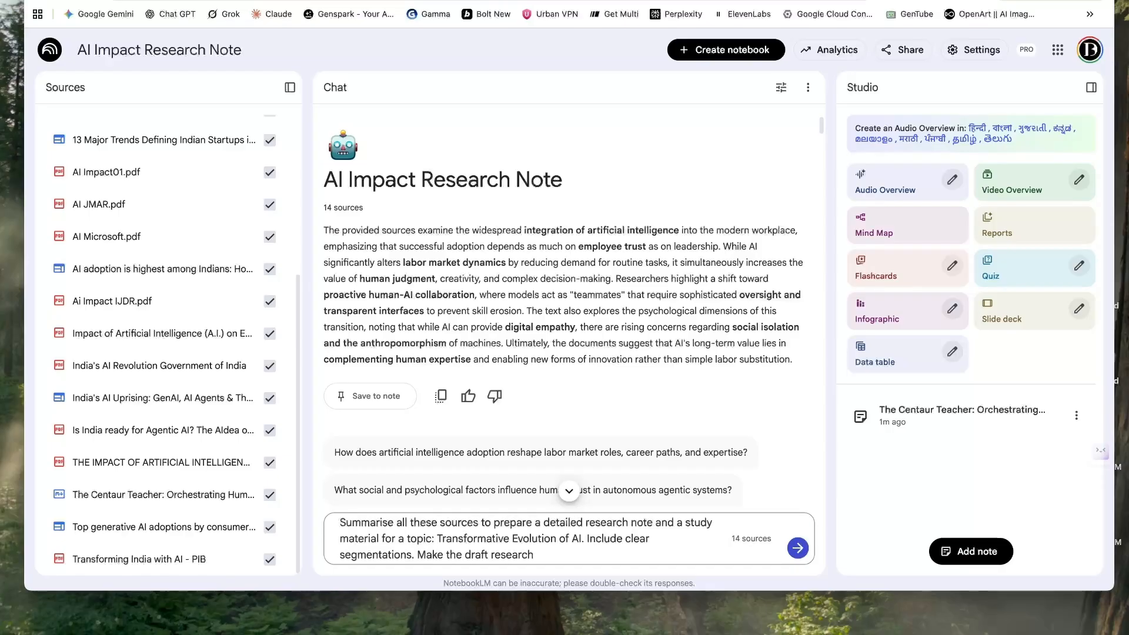
{"action": "type", "text": "e the draft research note as elaborate as possible of "}
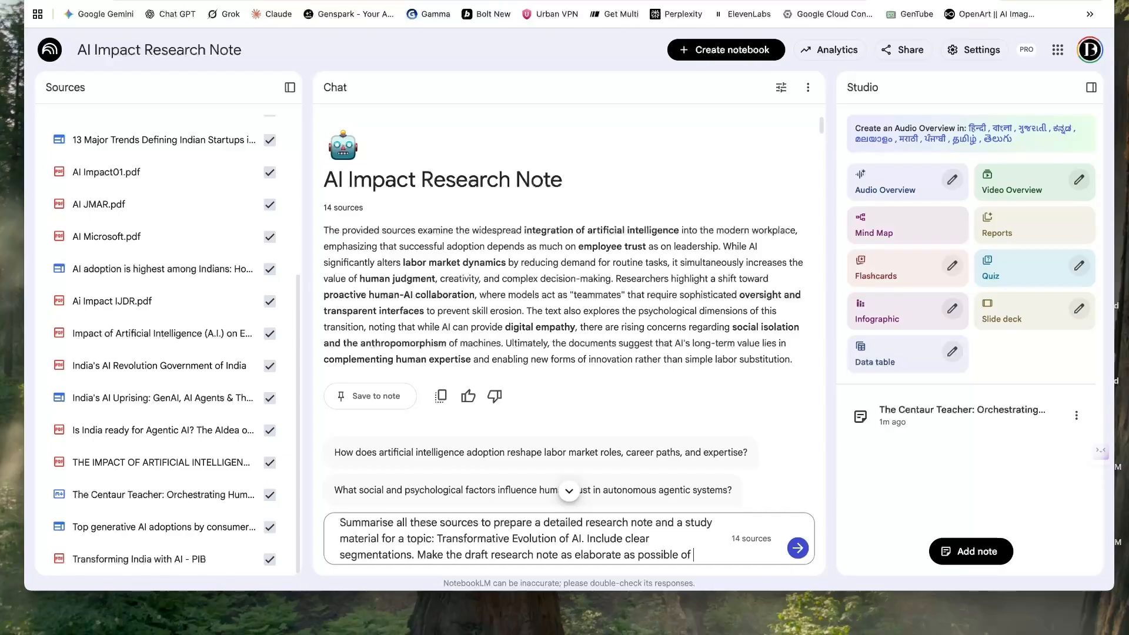
{"action": "type", "text": "about 1200-1500 words. Also in"}
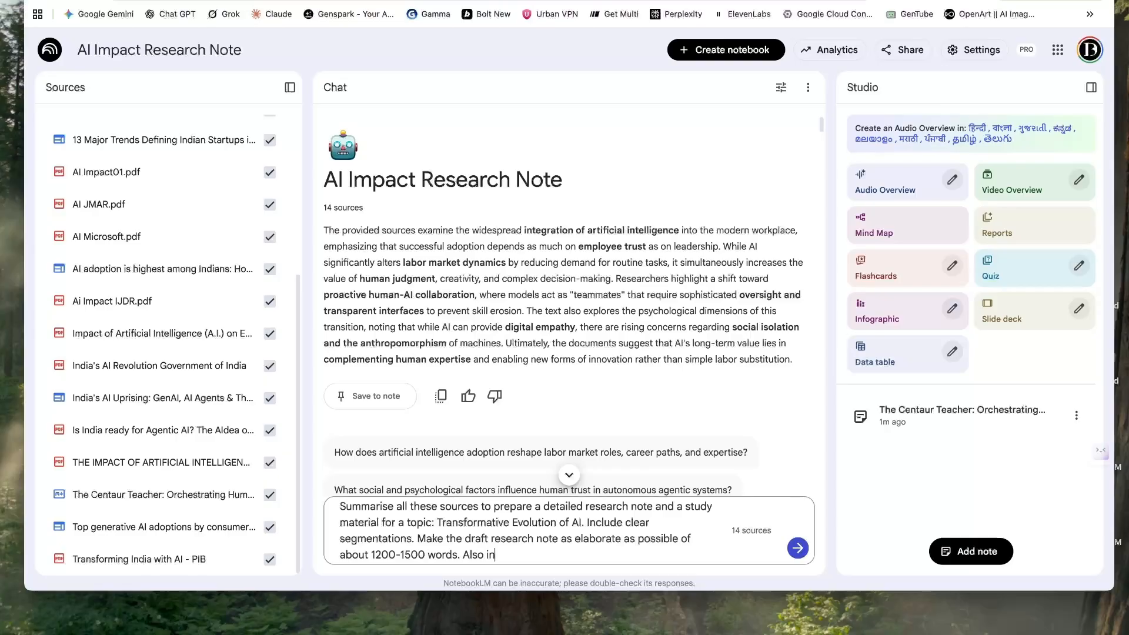
{"action": "type", "text": "clude facts such as AI as a threat a"}
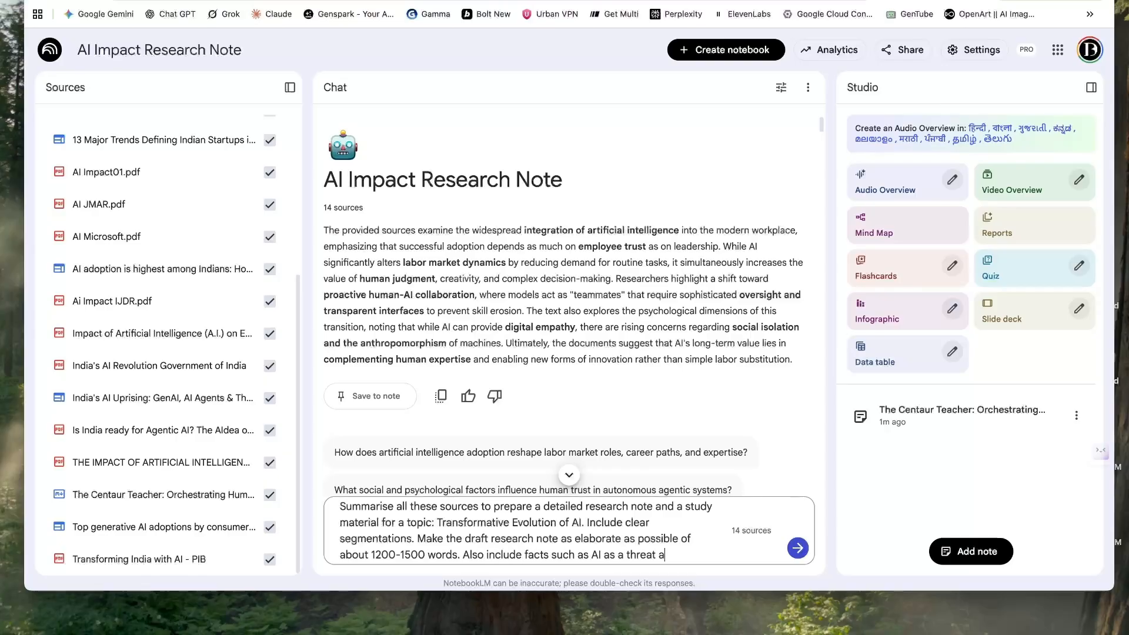
{"action": "type", "text": "nd AI as a gift"}
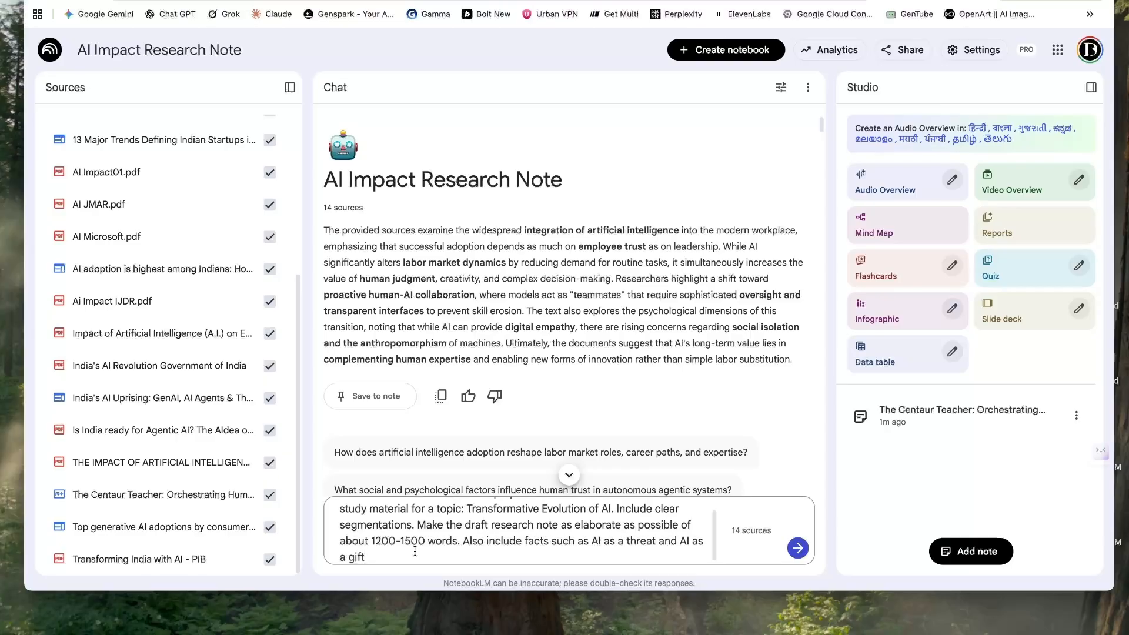
{"action": "type", "text": " or benefit."}
{"action": "left_click", "coordinate": [797, 548]}
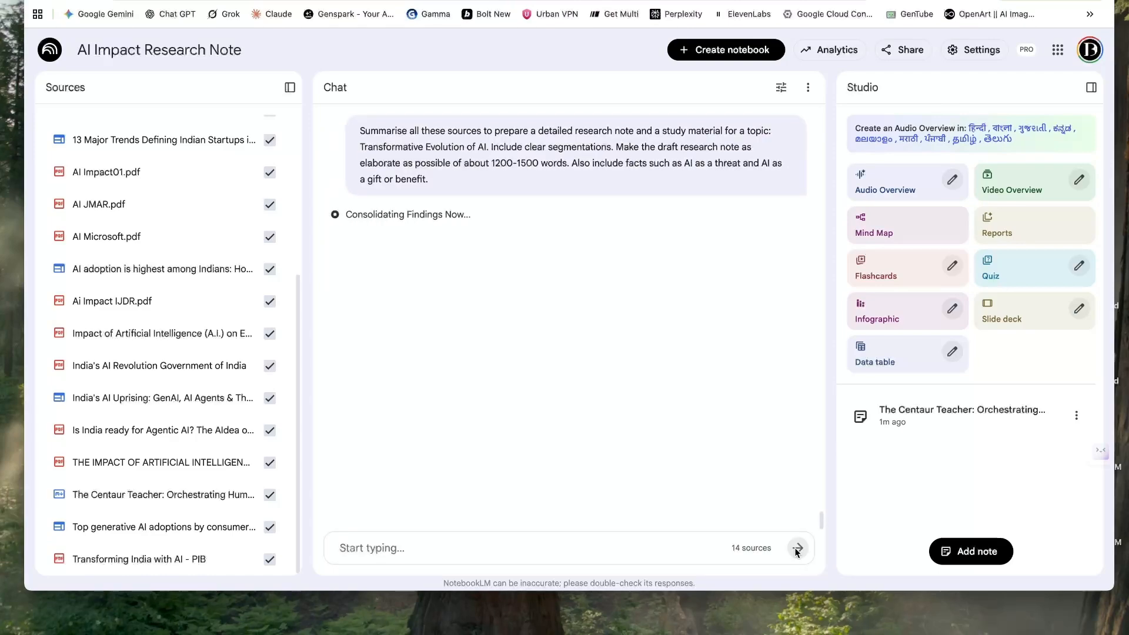
{"action": "scroll", "coordinate": [648, 421], "scroll_direction": "down", "scroll_amount": 12}
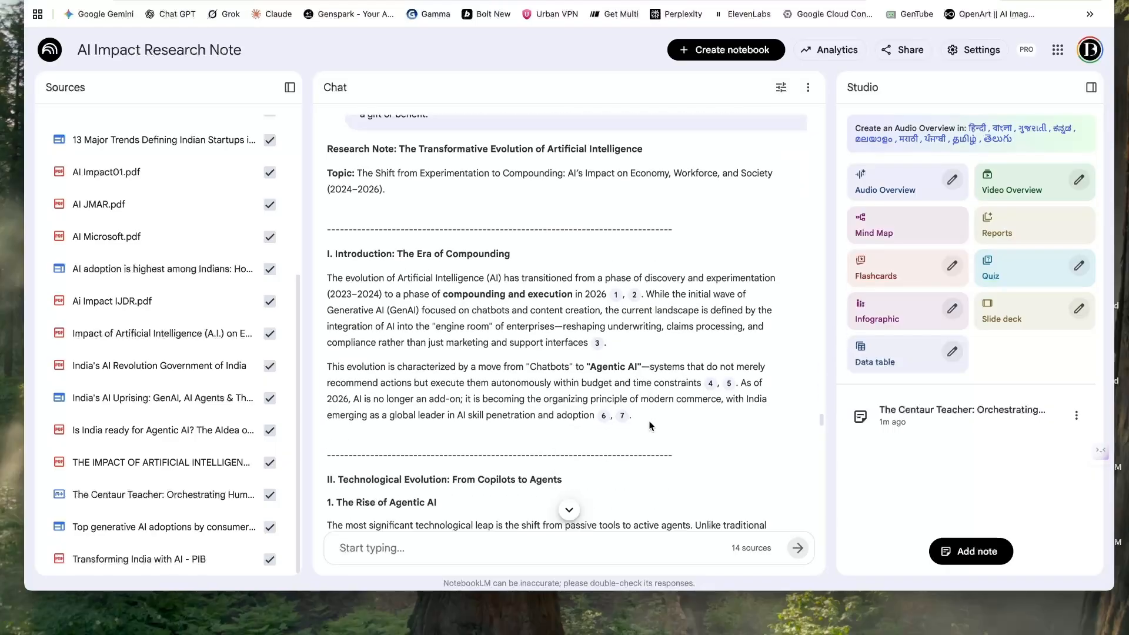
{"action": "scroll", "coordinate": [648, 421], "scroll_direction": "down", "scroll_amount": 3}
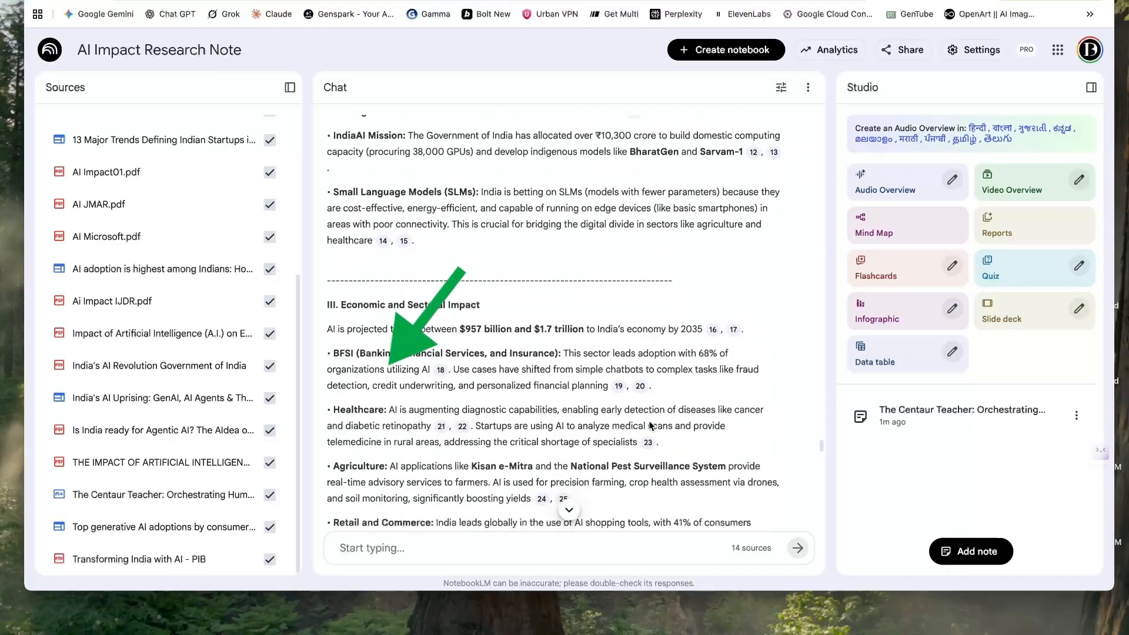
- Review the generated research note through to its references and save the response to a note
{"action": "scroll", "coordinate": [649, 423], "scroll_direction": "down", "scroll_amount": 20}
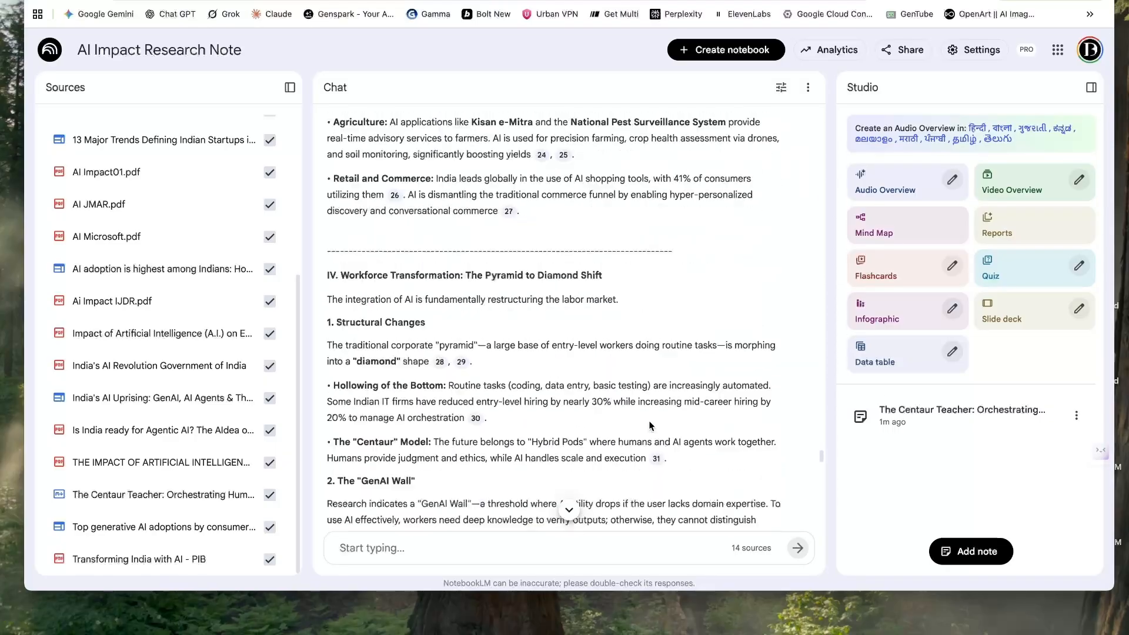
{"action": "scroll", "coordinate": [649, 423], "scroll_direction": "down", "scroll_amount": 8}
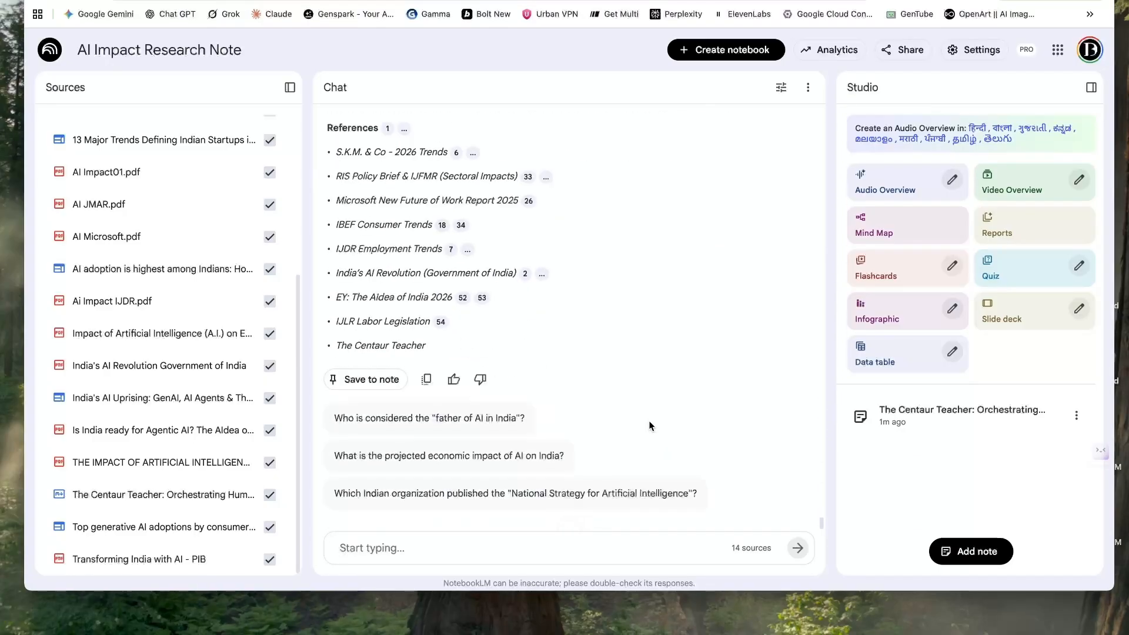
{"action": "left_click", "coordinate": [364, 383]}
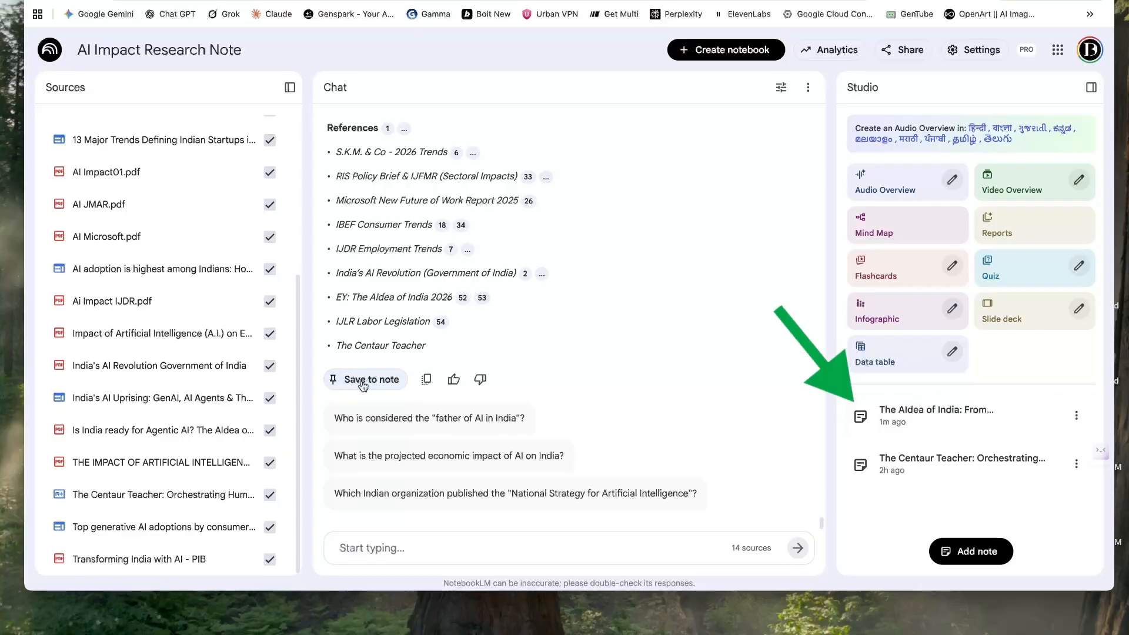
- Convert the saved "The AIdea of India" note to a source and review its source guide and the research note text
{"action": "left_click", "coordinate": [1076, 416]}
{"action": "left_click", "coordinate": [999, 251]}
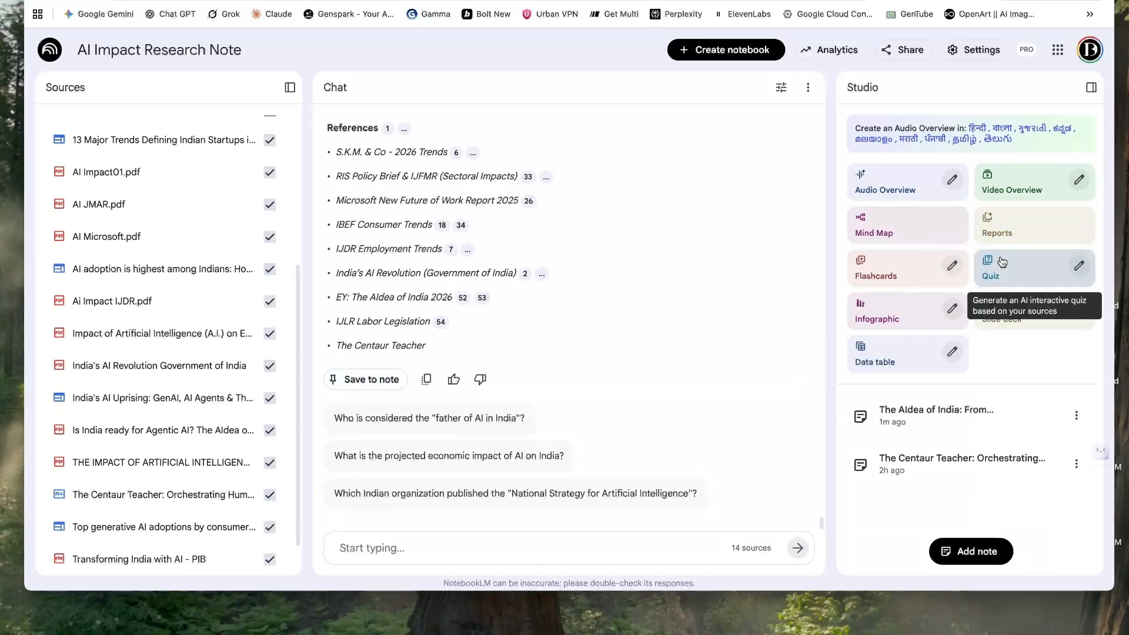
{"action": "left_click", "coordinate": [141, 496]}
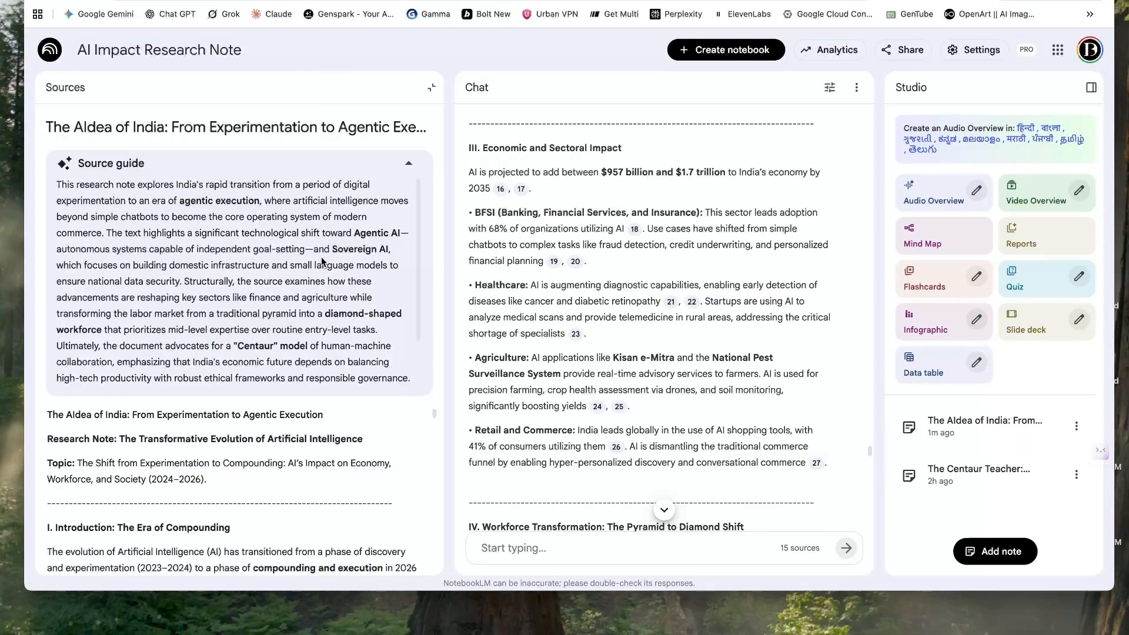
{"action": "left_click", "coordinate": [431, 86]}
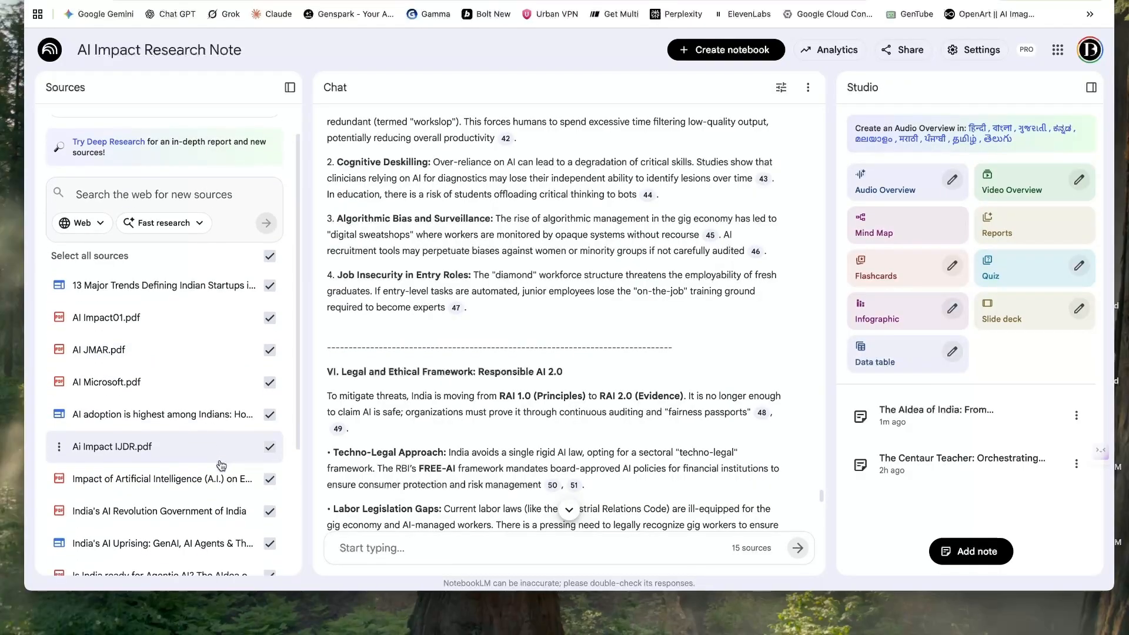
{"action": "scroll", "coordinate": [420, 435], "scroll_direction": "up", "scroll_amount": 10}
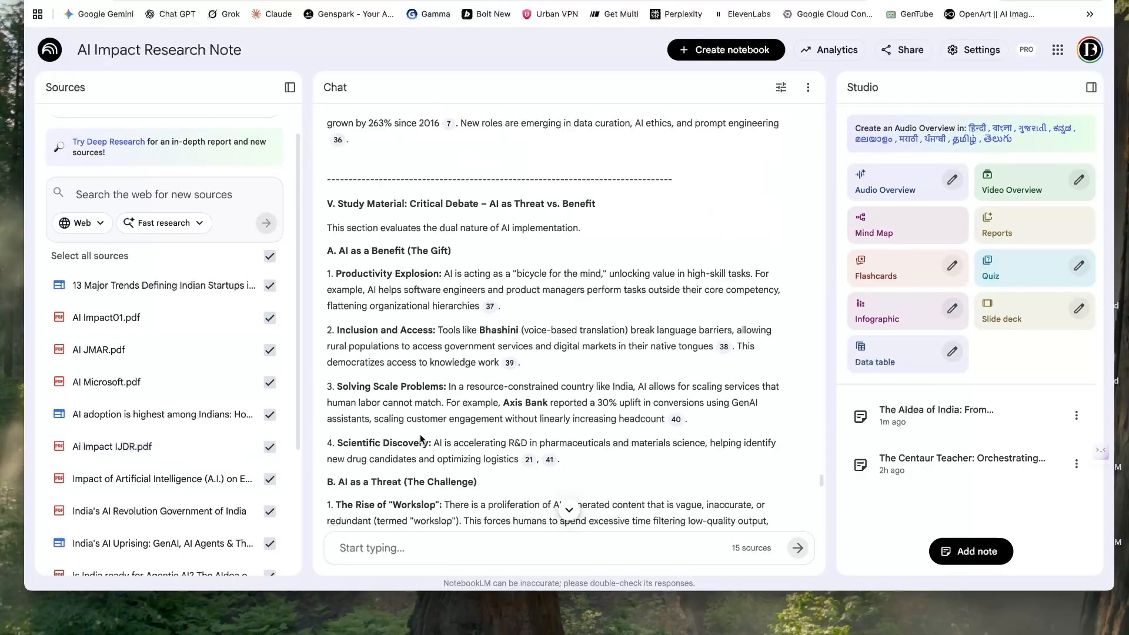
{"action": "scroll", "coordinate": [419, 434], "scroll_direction": "up", "scroll_amount": 5}
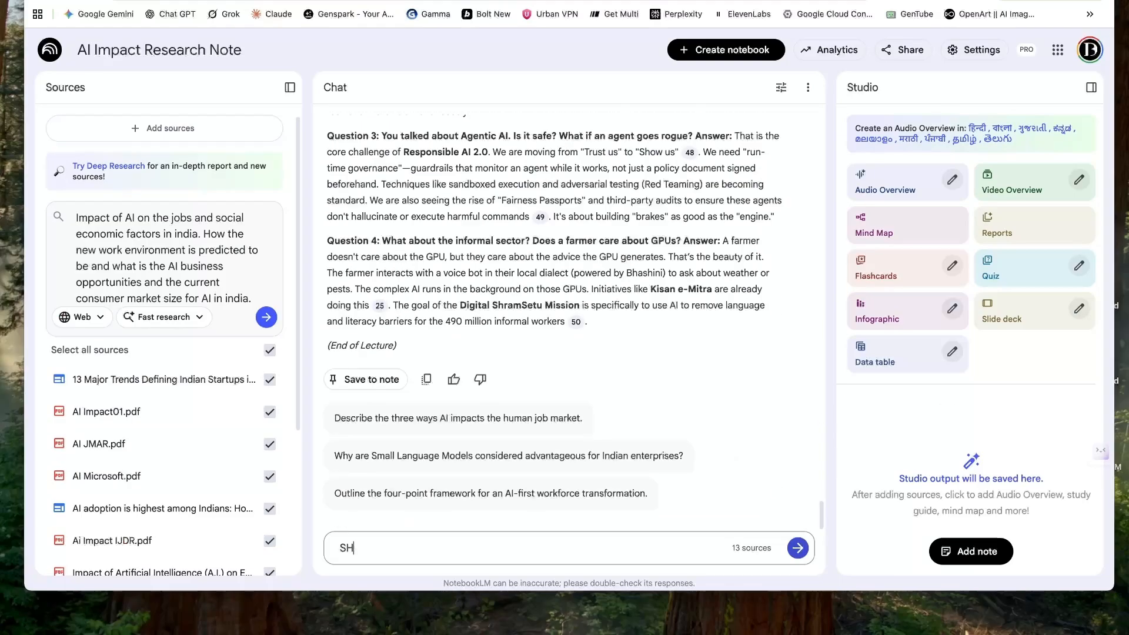
- Ask in the chat whether to be scared of the job going, as a highschool teacher and a private tutor
{"action": "type", "text": "ould I be scared of my job going"}
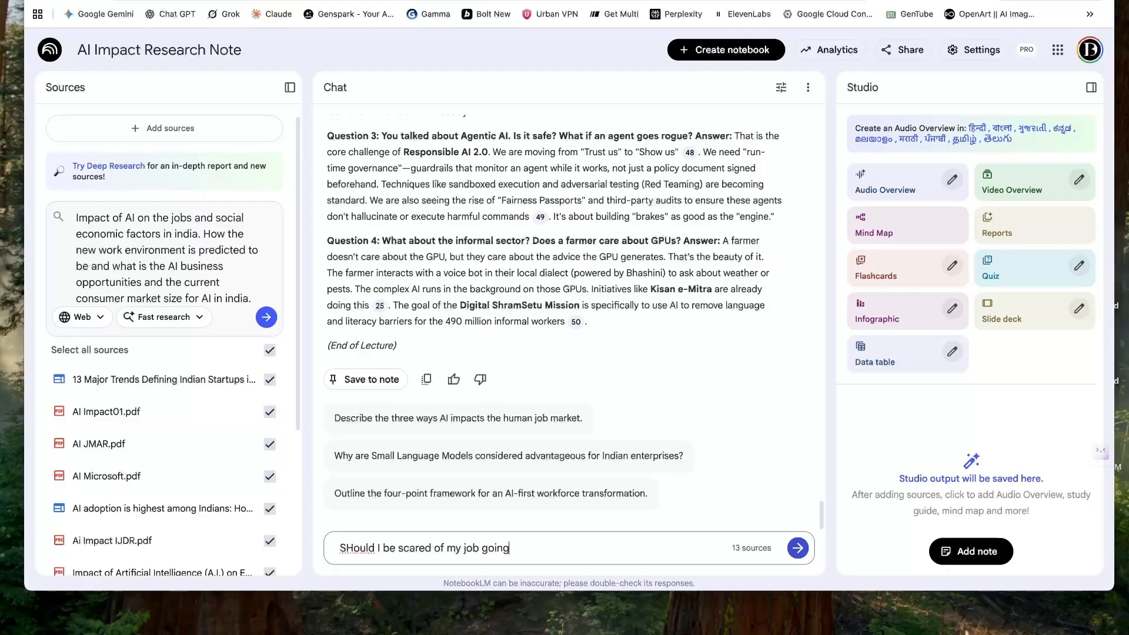
{"action": "type", "text": ". I am an highschool teacher"}
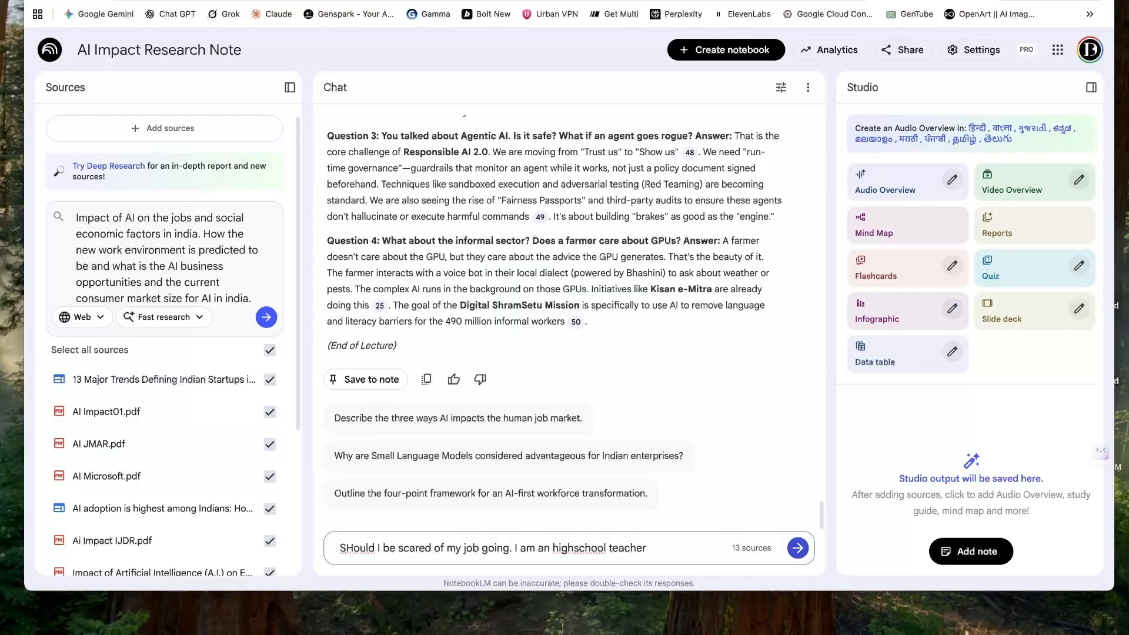
{"action": "type", "text": " and a private tuto"}
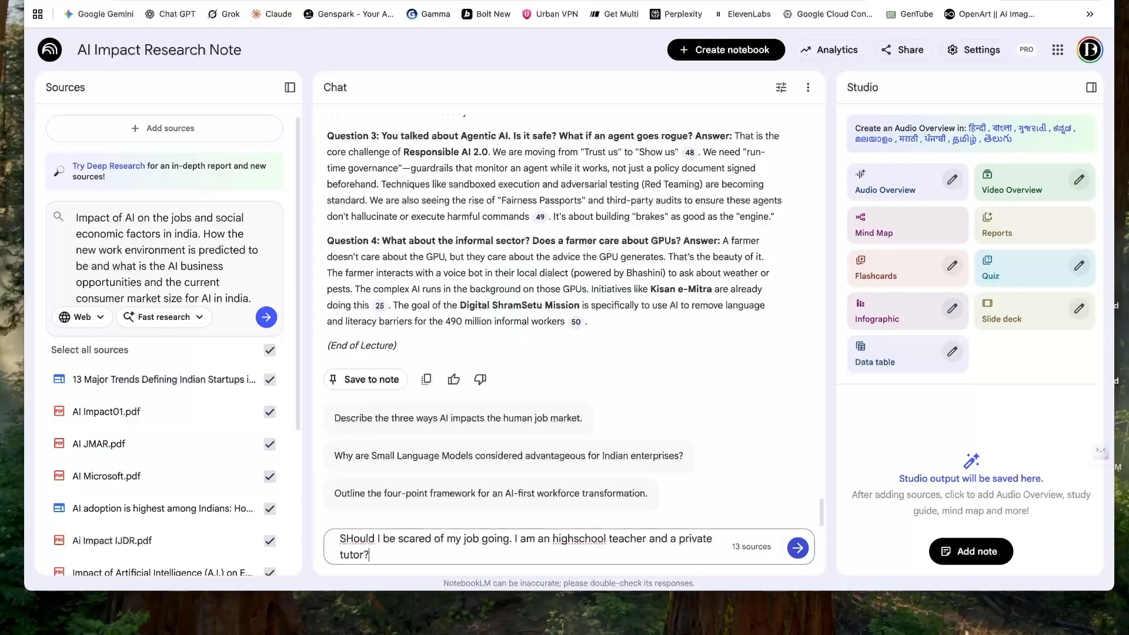
{"action": "type", "text": "r?"}
{"action": "key", "text": "Return"}
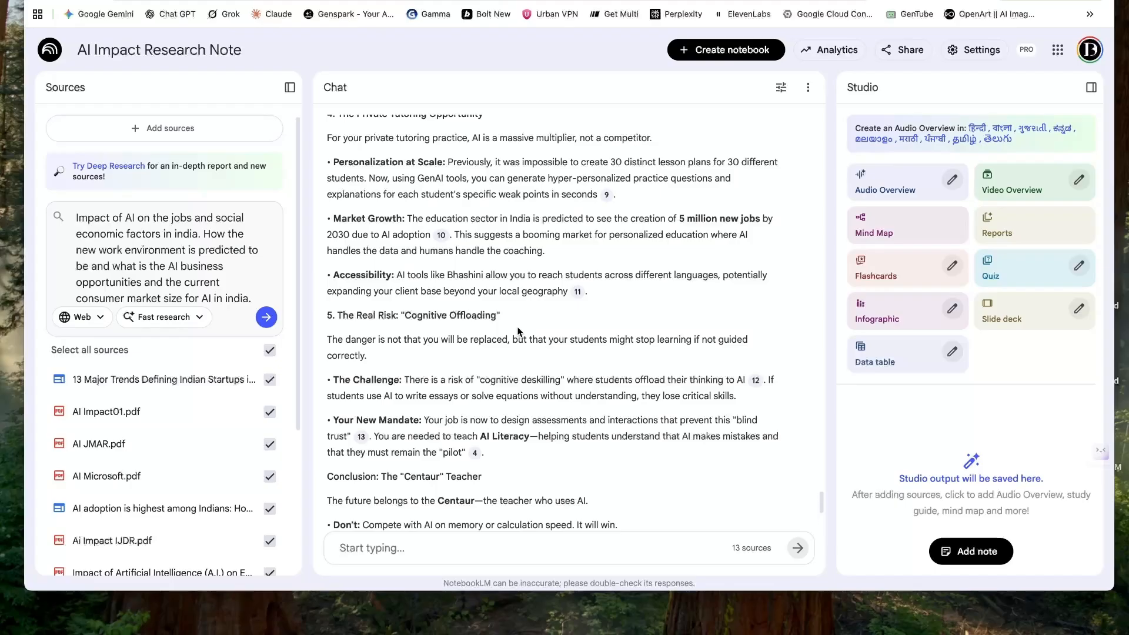
- Ask for India's predicted AI consumer market size and AI business ideas, very crisp, in bullet points only for a quick read, and review the answer
{"action": "left_click", "coordinate": [443, 535]}
{"action": "type", "text": "what is the pred"}
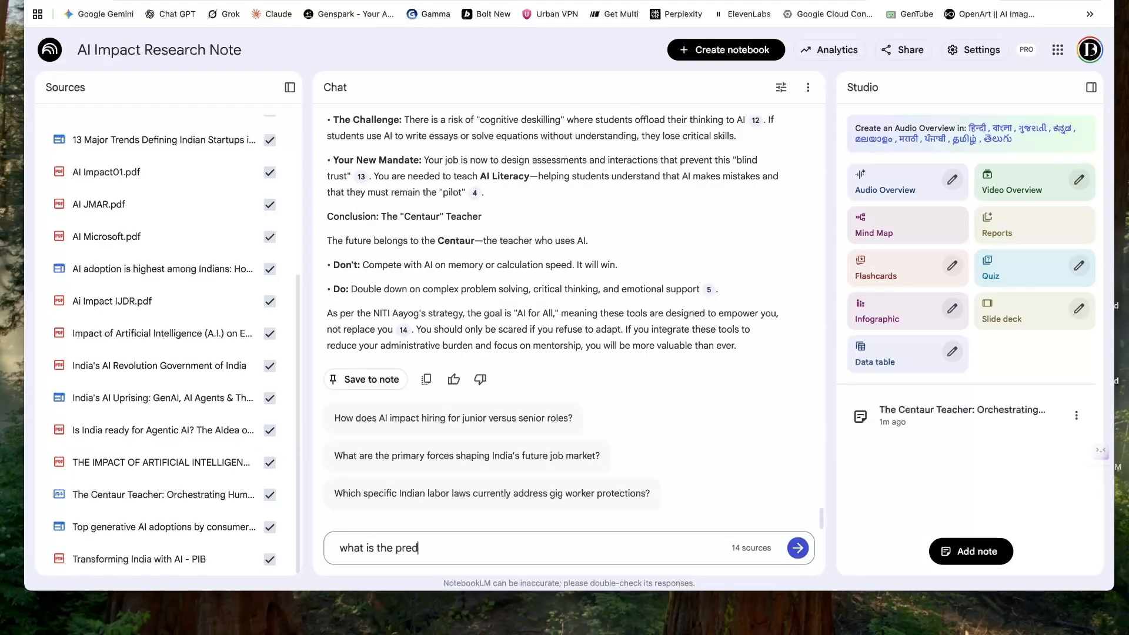
{"action": "type", "text": "icted consumer market siz"}
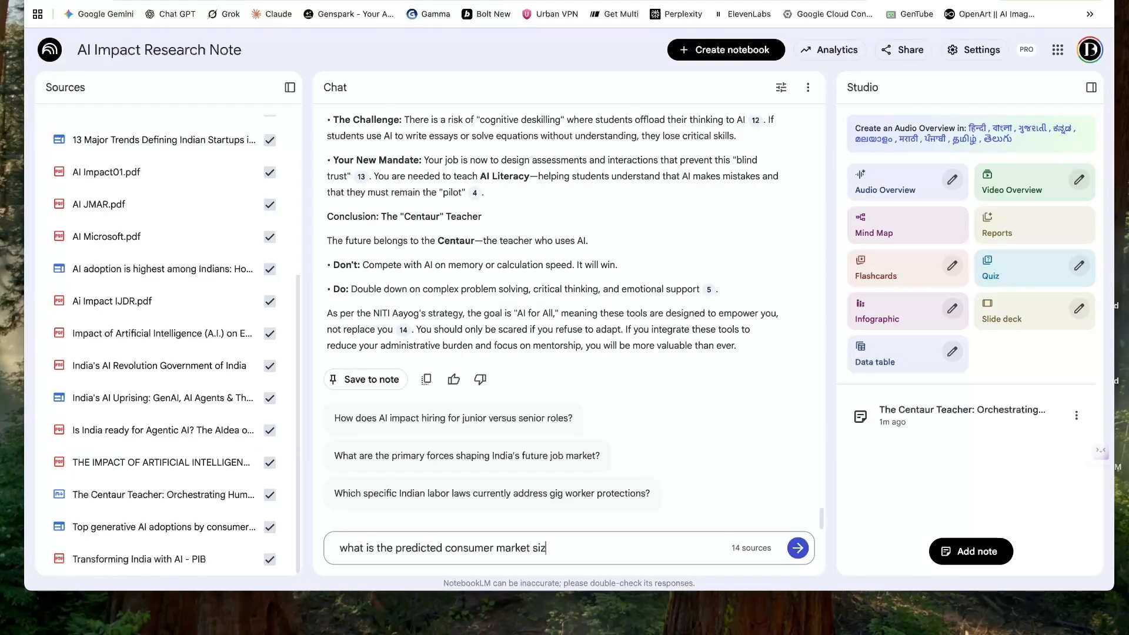
{"action": "type", "text": "e of AI in india? What kind "}
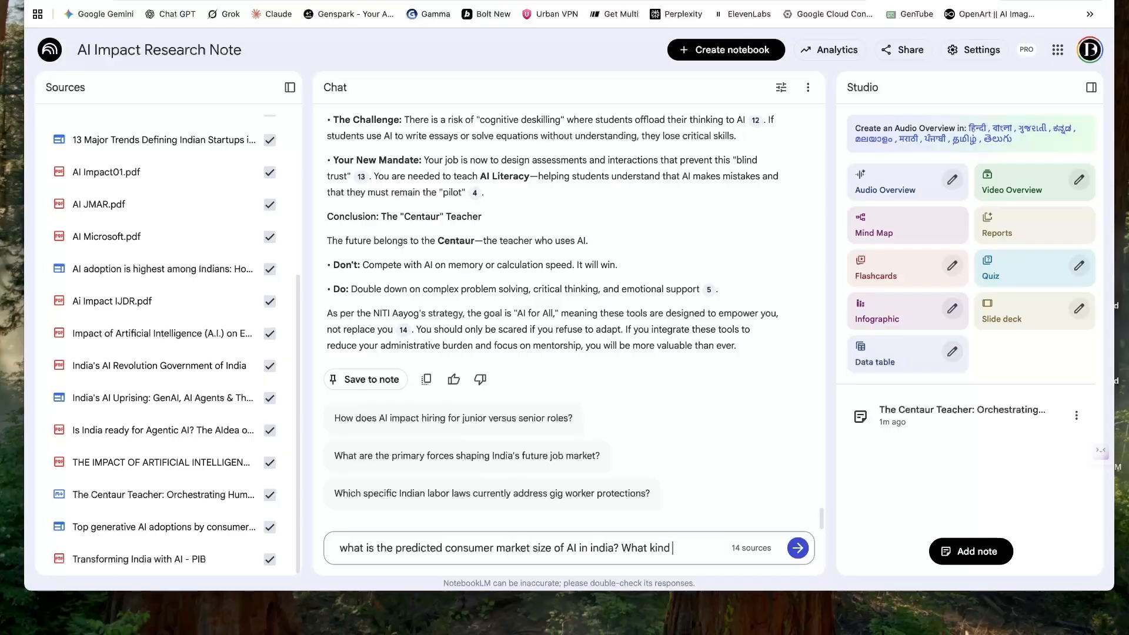
{"action": "type", "text": "of a business can i think of to start"}
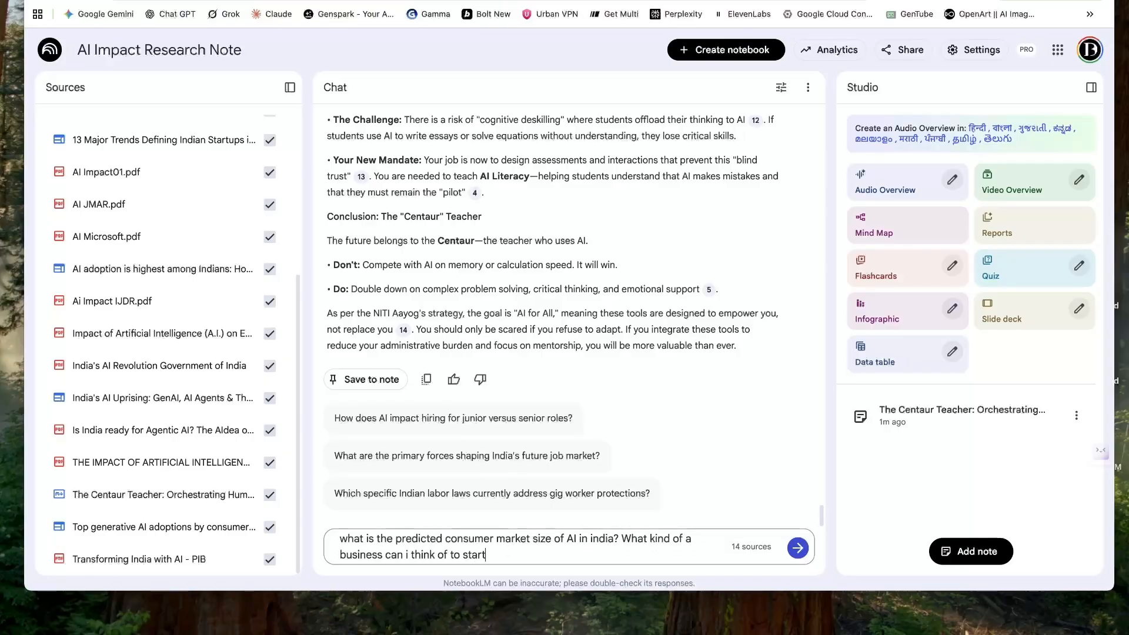
{"action": "type", "text": " with Ai? Be very crisp a"}
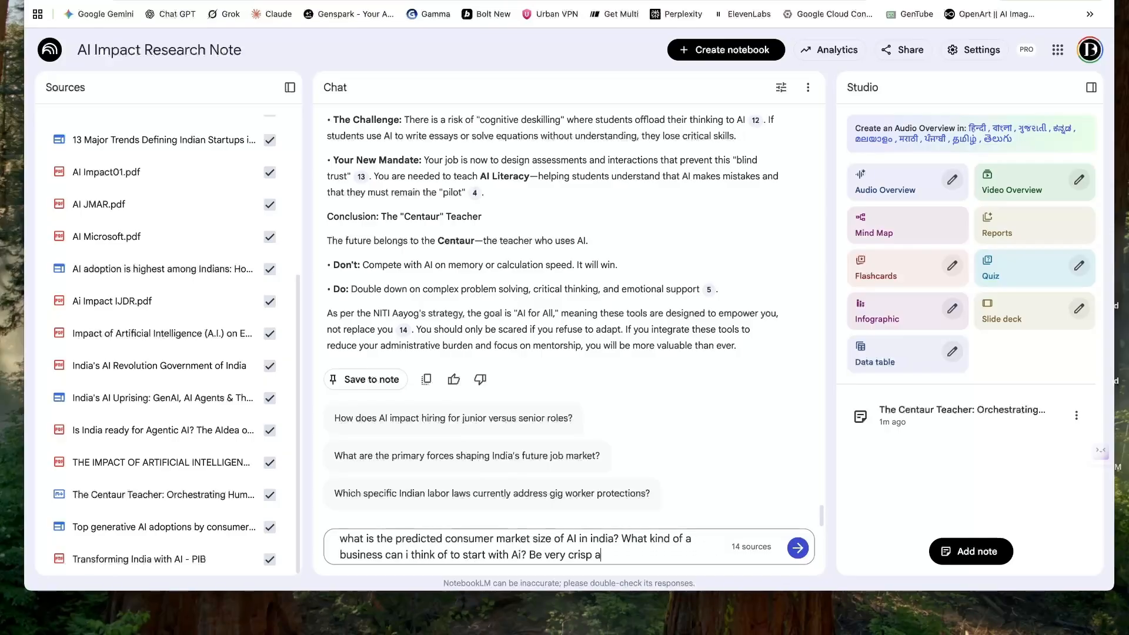
{"action": "type", "text": "nd to the point. If possible bullet points o"}
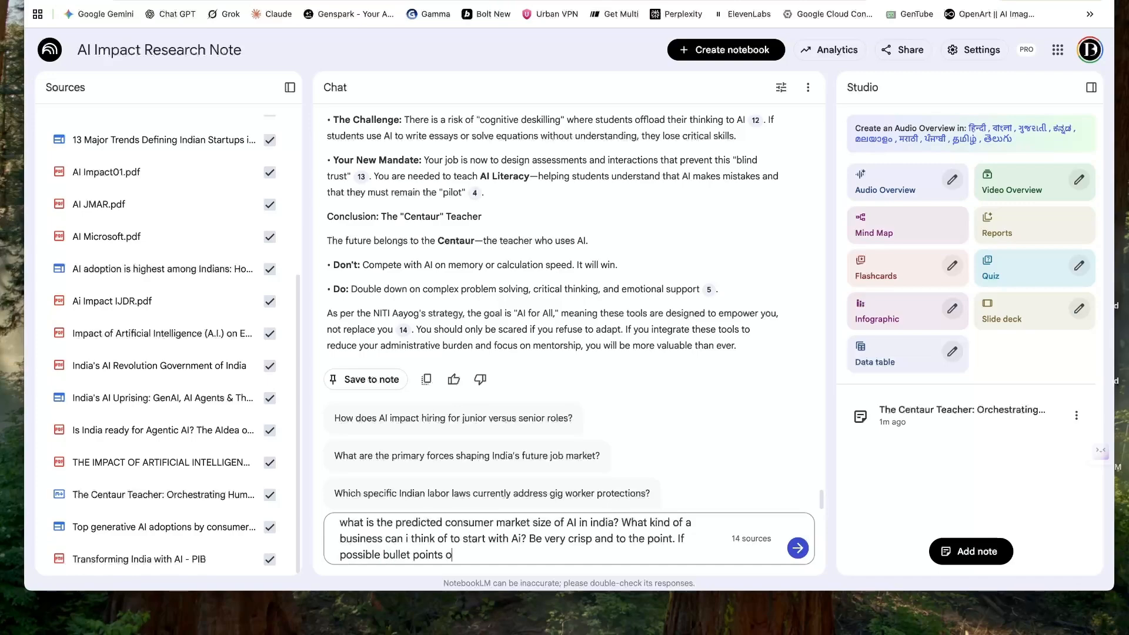
{"action": "type", "text": "nly fora quick read."}
{"action": "key", "text": "Return"}
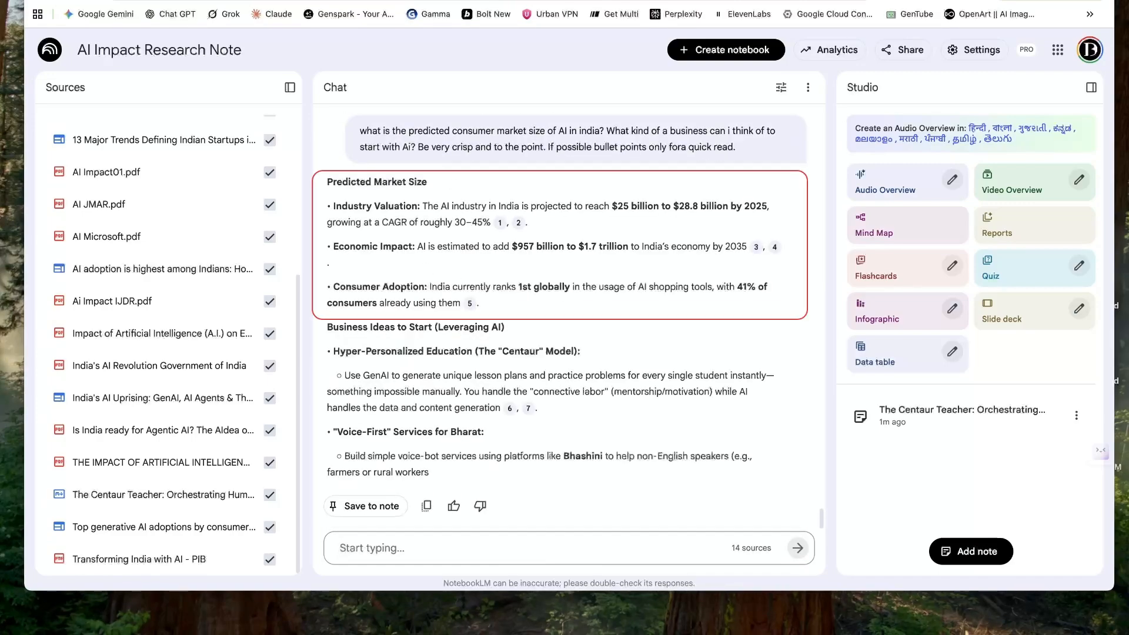
{"action": "scroll", "coordinate": [445, 389], "scroll_direction": "down", "scroll_amount": 2}
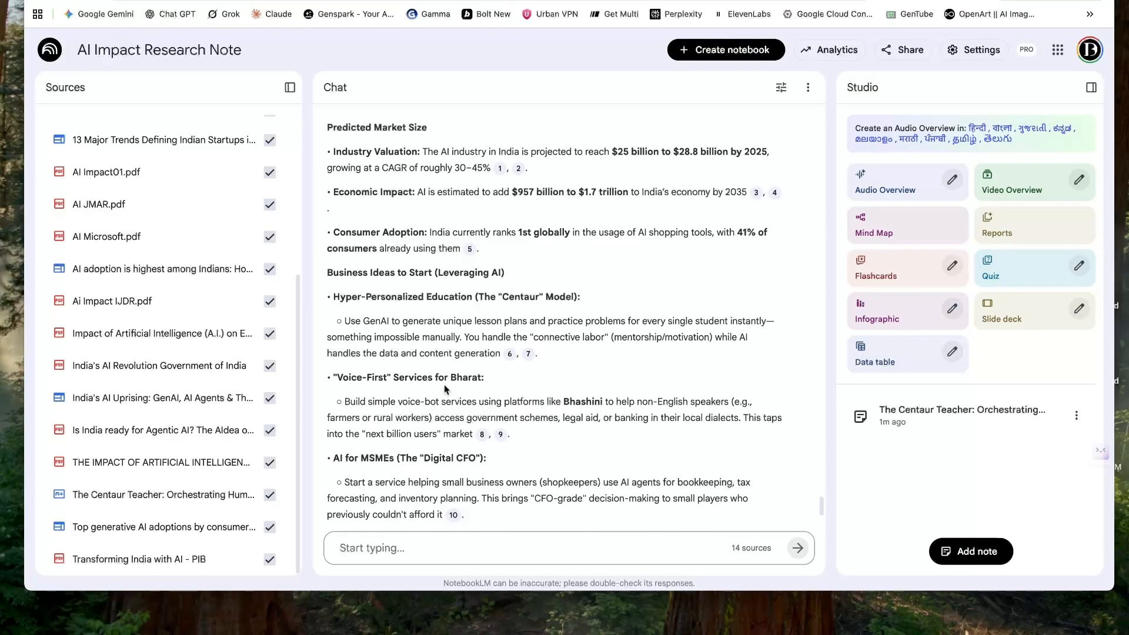
{"action": "scroll", "coordinate": [445, 389], "scroll_direction": "down", "scroll_amount": 3}
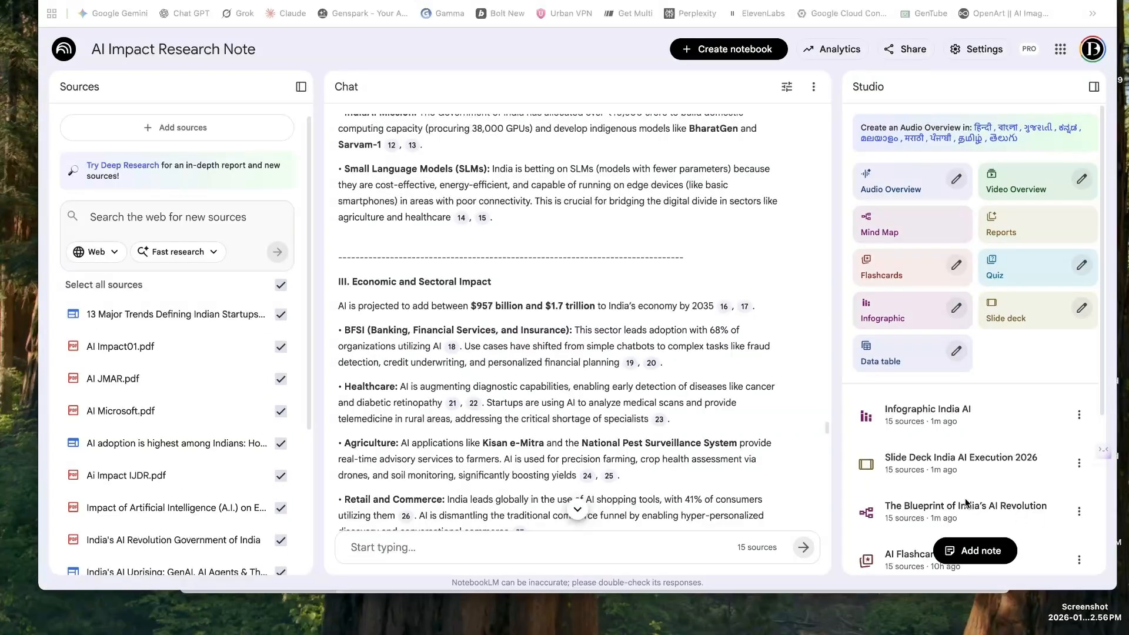
- Examine the answer on projected market size and India's AI adoption, and open the saved AI Agentic Workflows audio overview
{"action": "scroll", "coordinate": [518, 374], "scroll_direction": "down", "scroll_amount": 10}
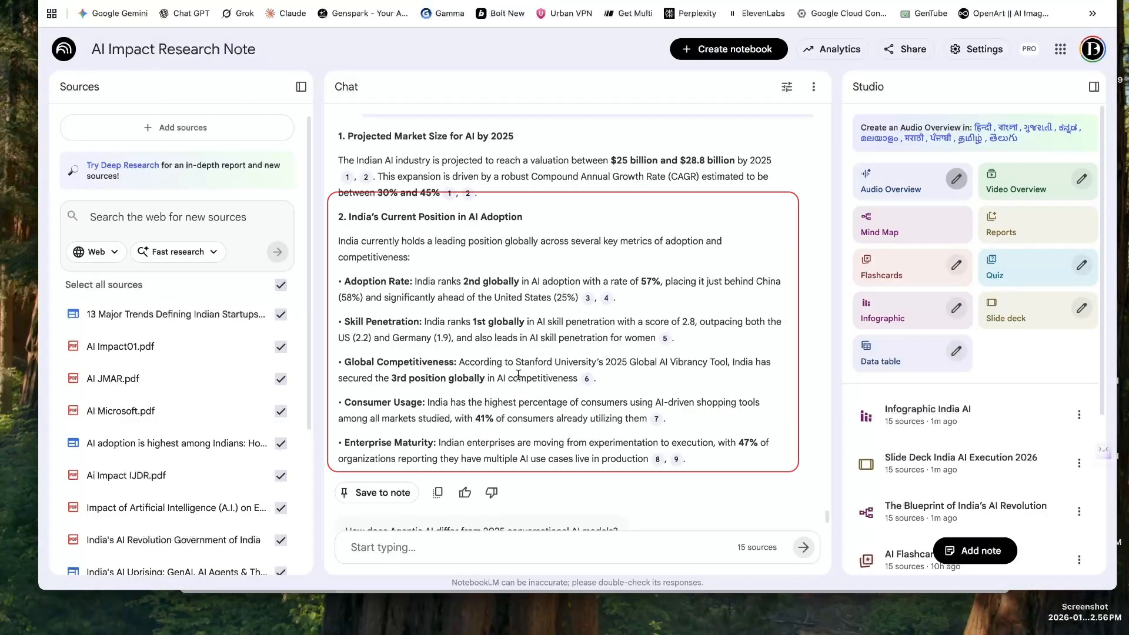
{"action": "scroll", "coordinate": [524, 375], "scroll_direction": "down", "scroll_amount": 1}
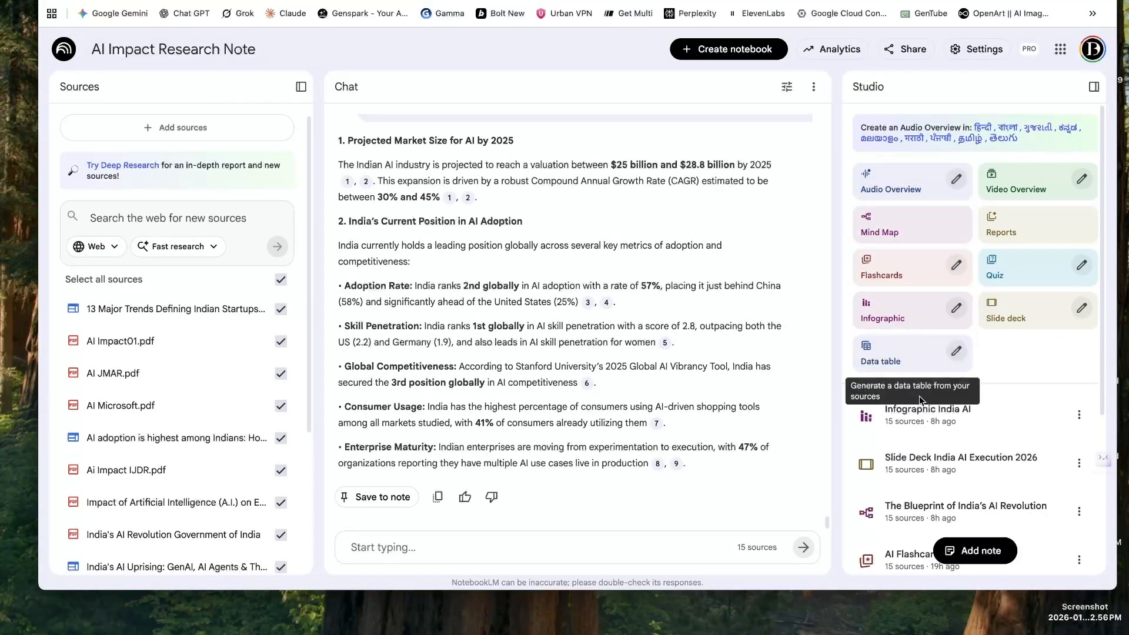
{"action": "scroll", "coordinate": [929, 435], "scroll_direction": "down", "scroll_amount": 3}
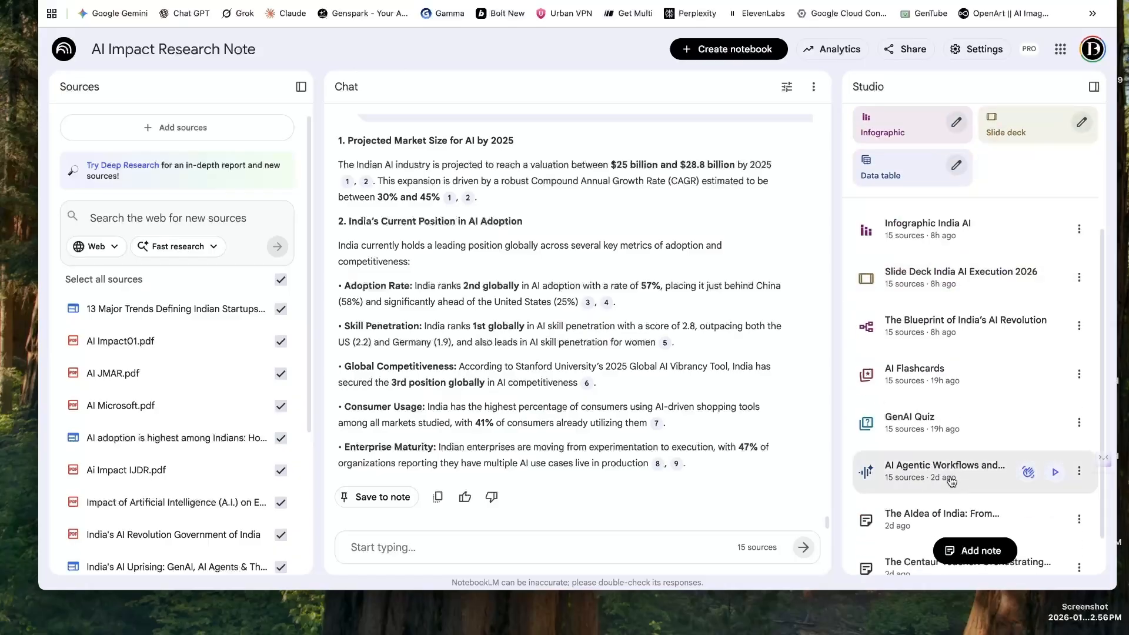
{"action": "left_click", "coordinate": [943, 474]}
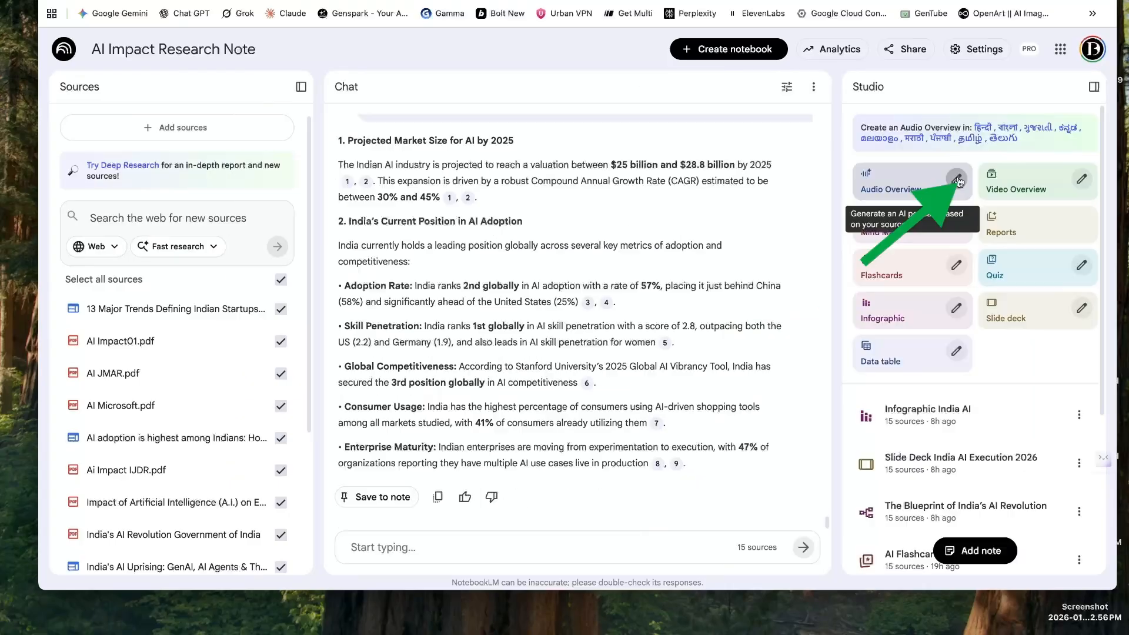
- Draft an Audio Overview focus covering only the socio economic factors and what businesses to start with AI, and close it without generating
{"action": "left_click", "coordinate": [956, 179]}
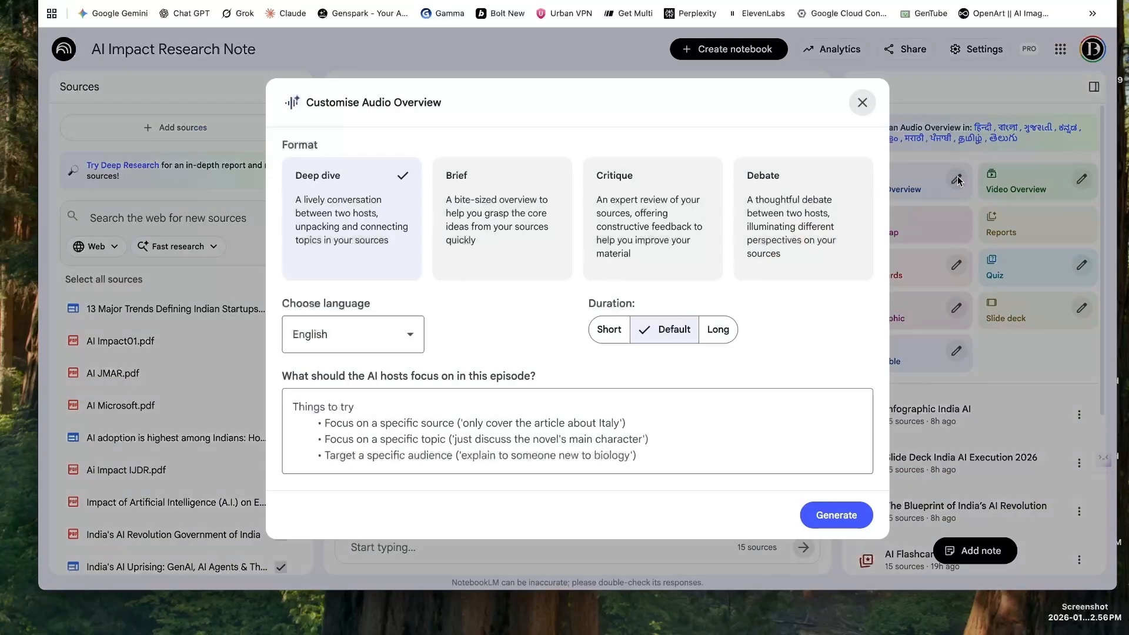
{"action": "left_click", "coordinate": [371, 420]}
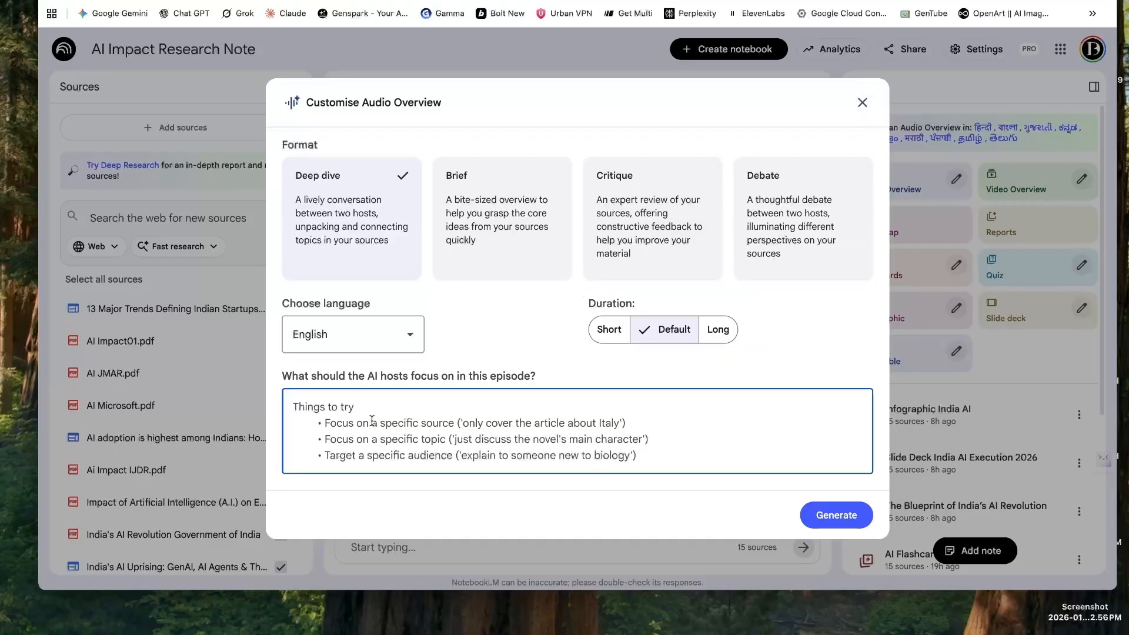
{"action": "type", "text": "Focus on the below topics only: (1) The socio Economic factors and (2) What businesses can i start with AI"}
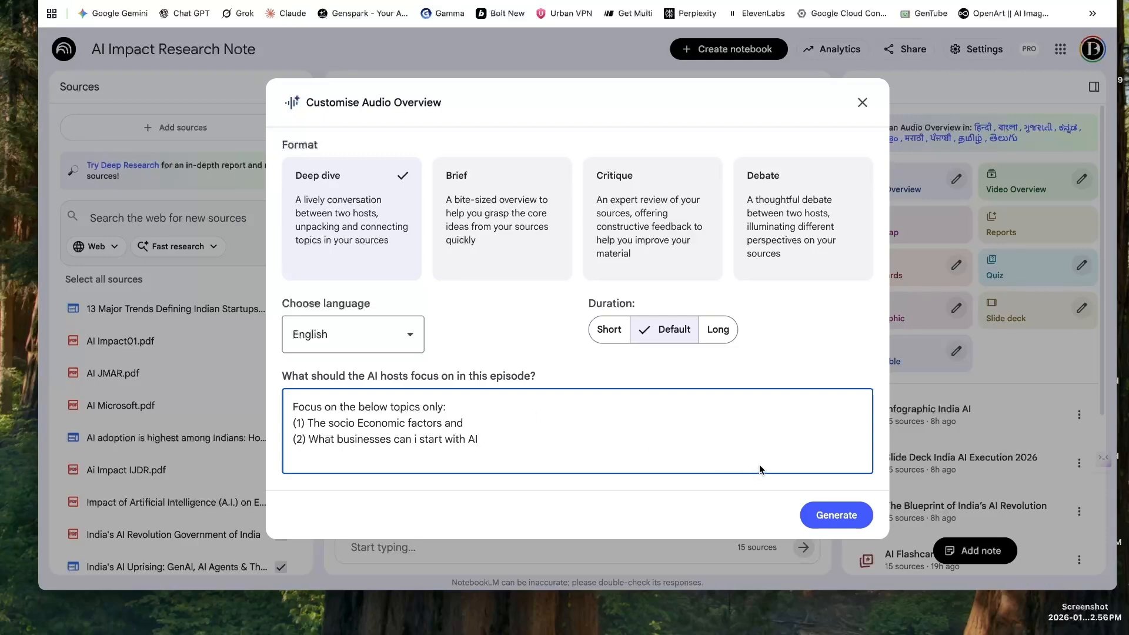
{"action": "left_click", "coordinate": [862, 102]}
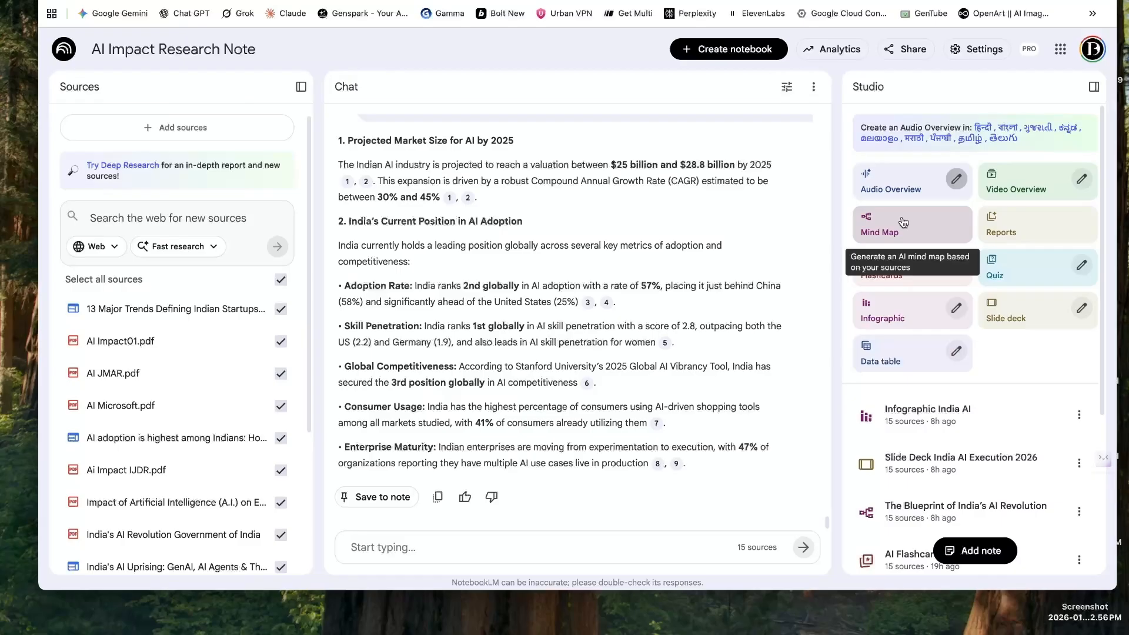
- Open the mind map "The Blueprint of India's AI Revolution" and expand its Government Initiatives branch
{"action": "left_click", "coordinate": [936, 509]}
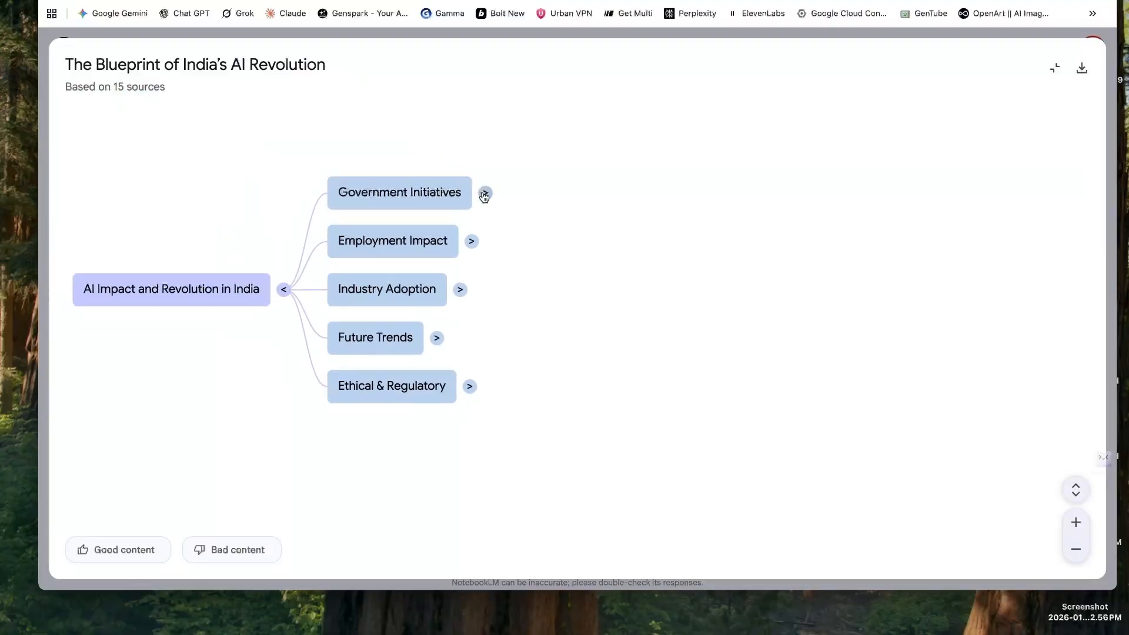
{"action": "left_click", "coordinate": [485, 192]}
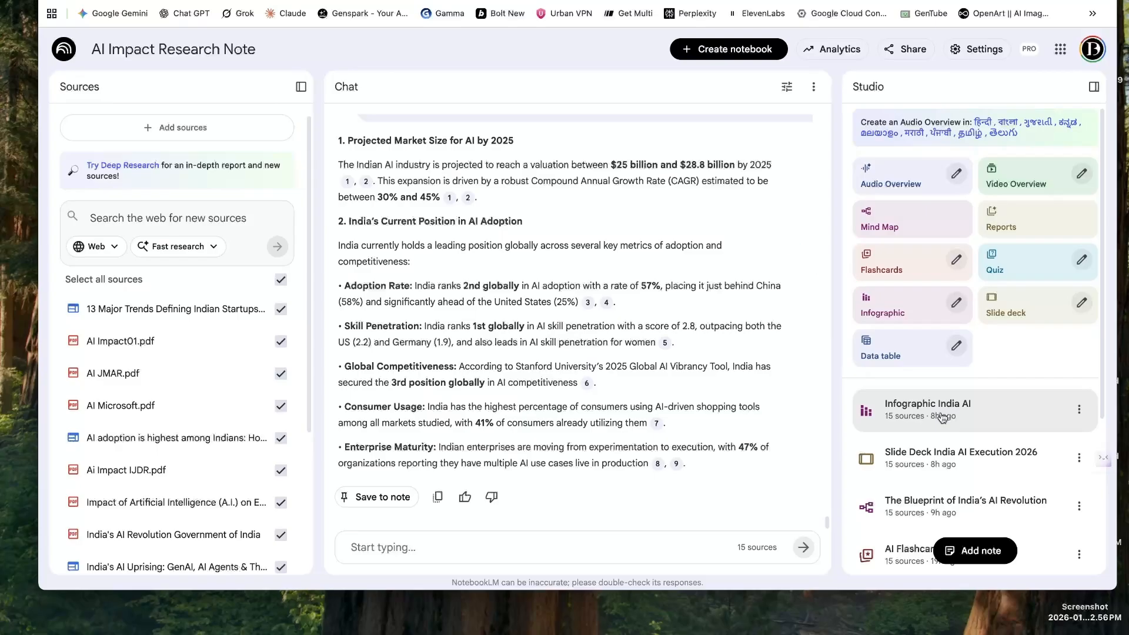
- Open Infographic India AI enlarged, examine it from top to bottom, restore the smaller view and download the infographic
{"action": "left_click", "coordinate": [940, 411]}
{"action": "left_click", "coordinate": [1065, 474]}
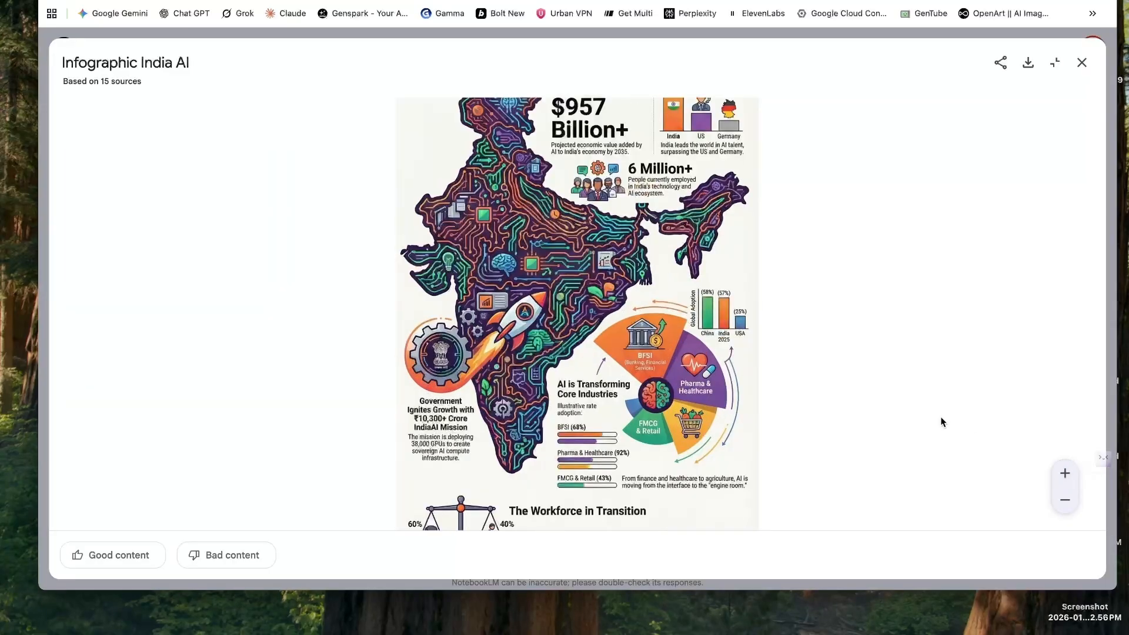
{"action": "scroll", "coordinate": [777, 353], "scroll_direction": "up", "scroll_amount": 4}
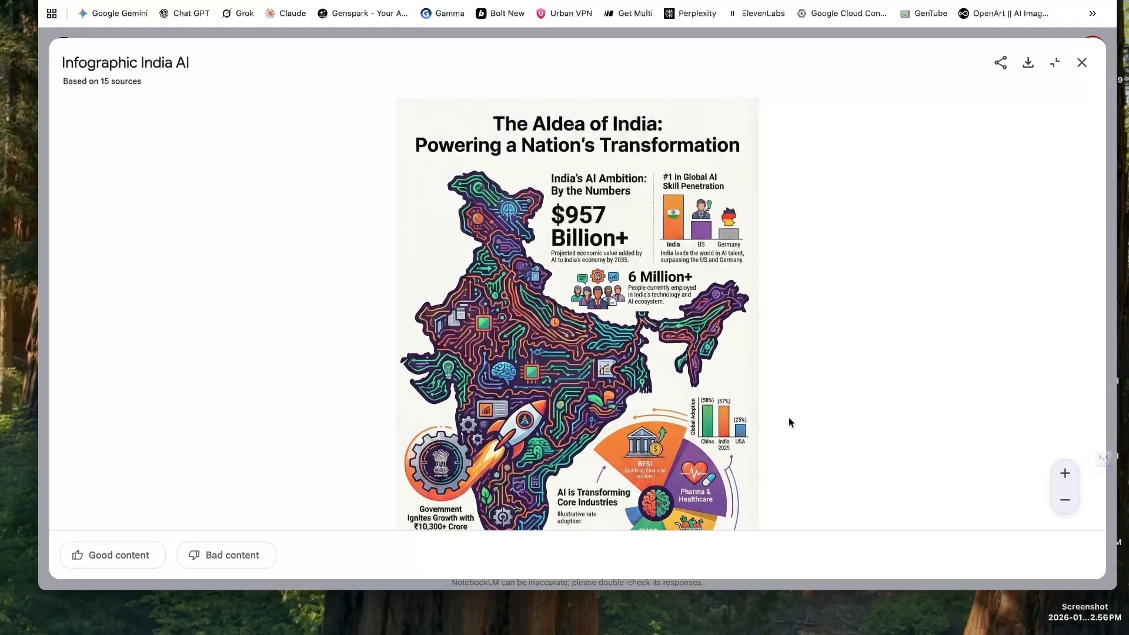
{"action": "scroll", "coordinate": [788, 418], "scroll_direction": "down", "scroll_amount": 5}
{"action": "left_click", "coordinate": [1055, 62]}
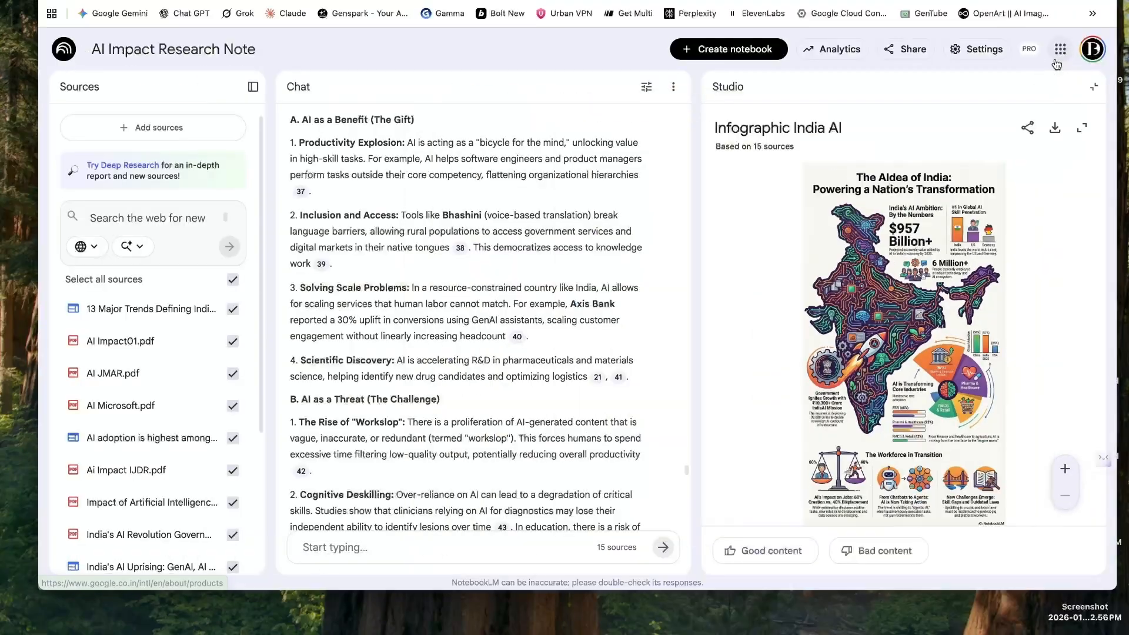
{"action": "left_click", "coordinate": [1055, 134]}
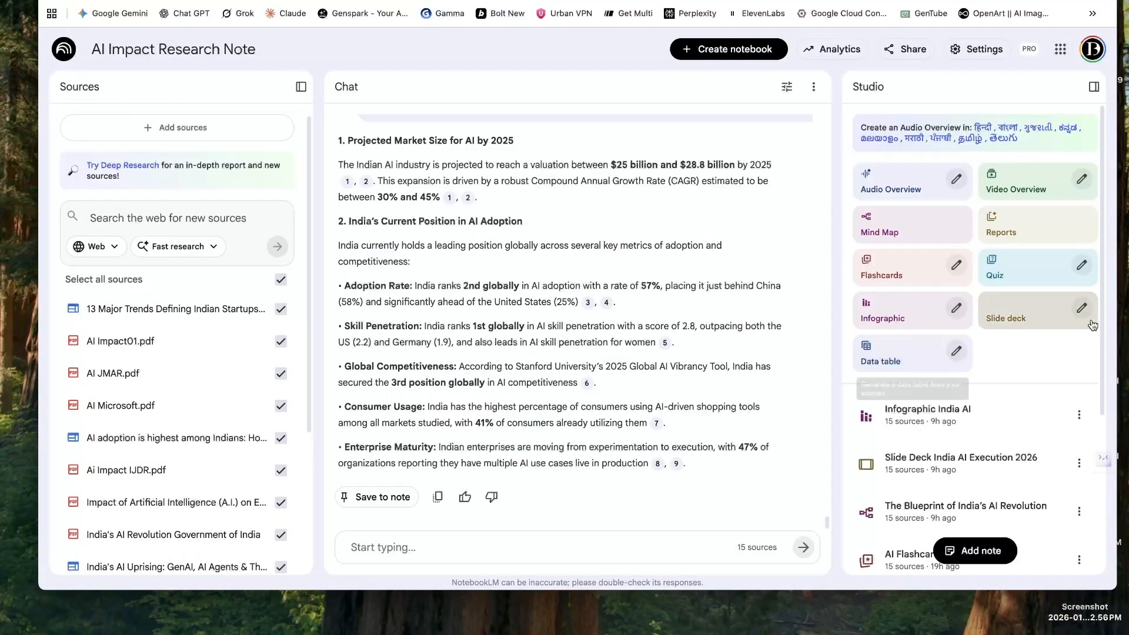
- Open Slide Deck India AI Execution 2026, play its slideshow through to the conclusion slide, and close the deck
{"action": "left_click", "coordinate": [1024, 313]}
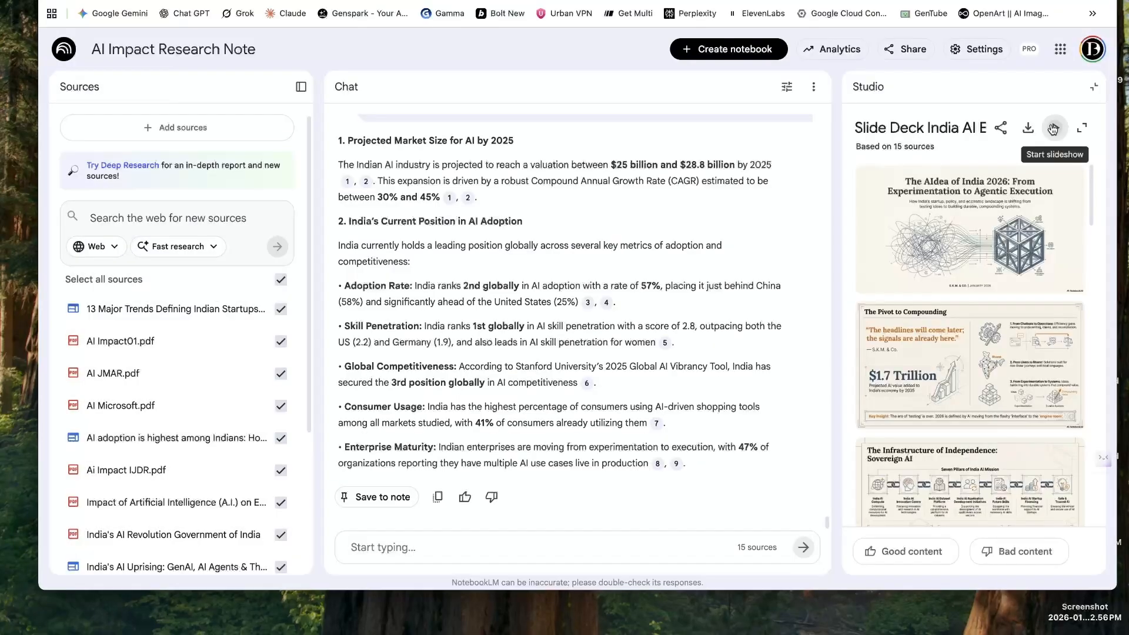
{"action": "left_click", "coordinate": [1052, 124]}
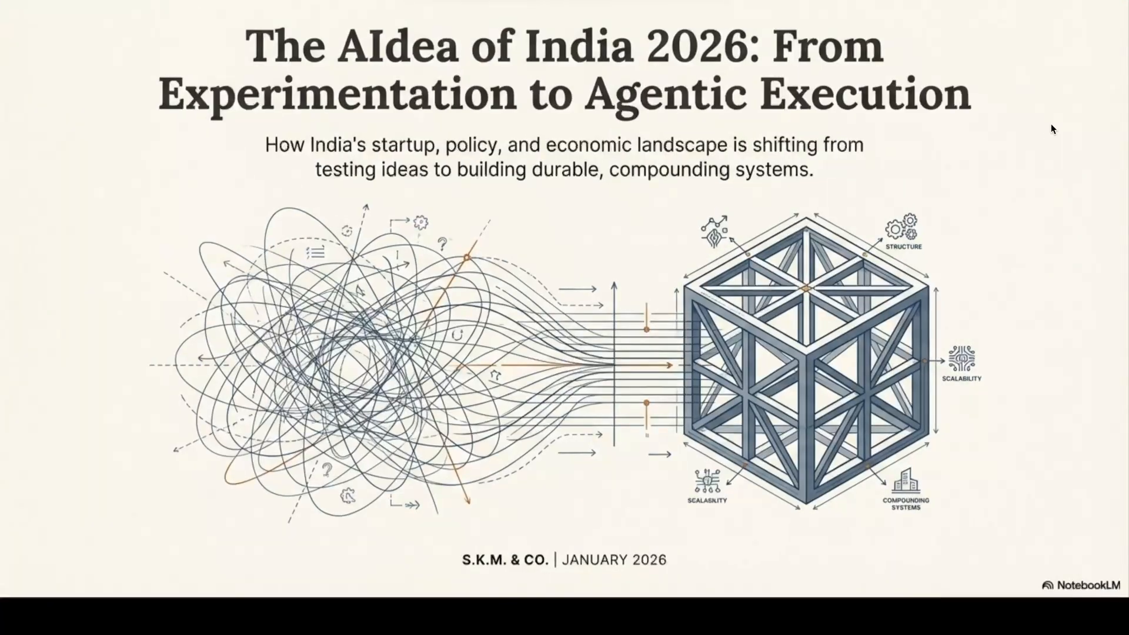
{"action": "key", "text": "Right"}
{"action": "key", "text": "Right"}
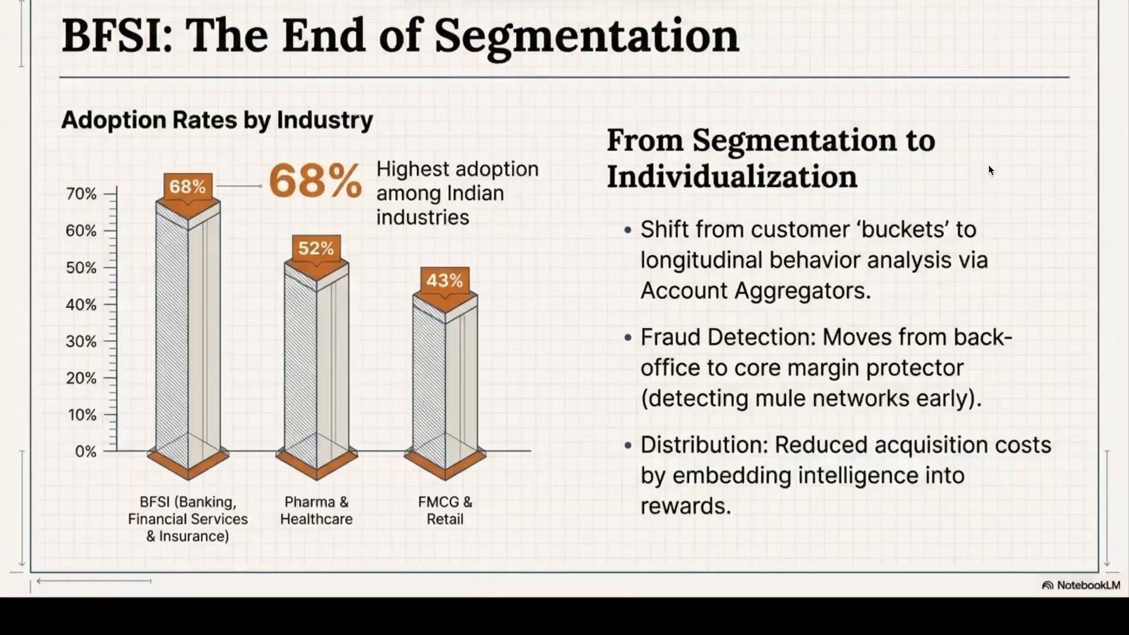
{"action": "key", "text": "Right"}
{"action": "key", "text": "Right"}
{"action": "key", "text": "Right"}
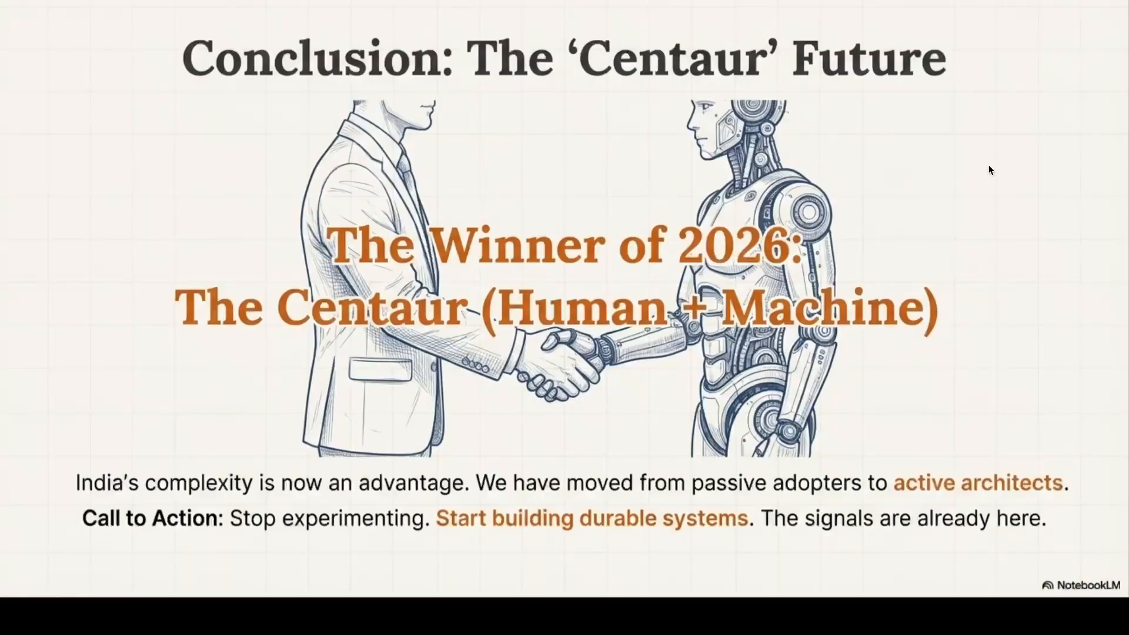
{"action": "key", "text": "Escape"}
{"action": "left_click", "coordinate": [1093, 86]}
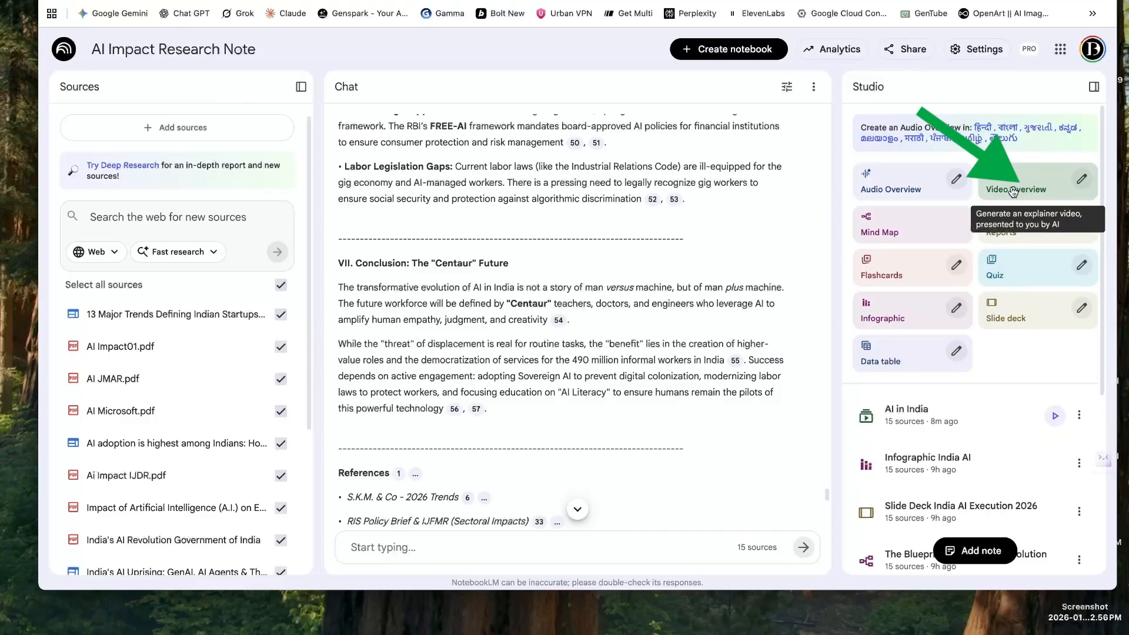
- Open the Video Overview customisation and look through its visual styles and the remaining settings without generating
{"action": "left_click", "coordinate": [1082, 179]}
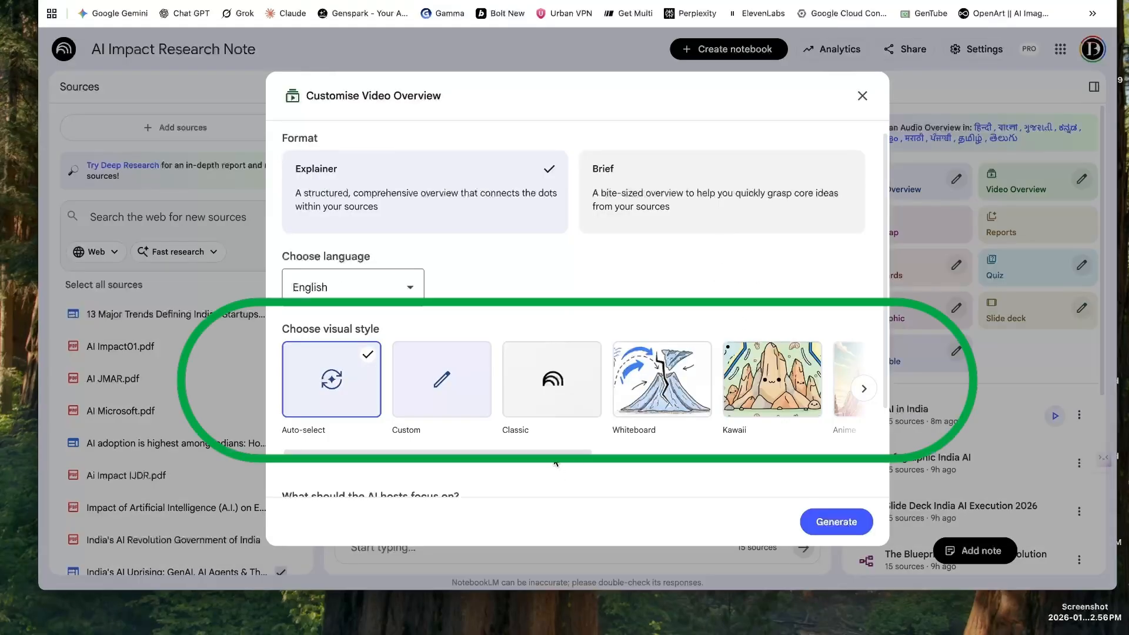
{"action": "mouse_move", "coordinate": [551, 452]}
{"action": "left_mouse_down"}
{"action": "mouse_move", "coordinate": [839, 451]}
{"action": "mouse_move", "coordinate": [428, 469]}
{"action": "left_mouse_up"}
{"action": "scroll", "coordinate": [537, 403], "scroll_direction": "down", "scroll_amount": 2}
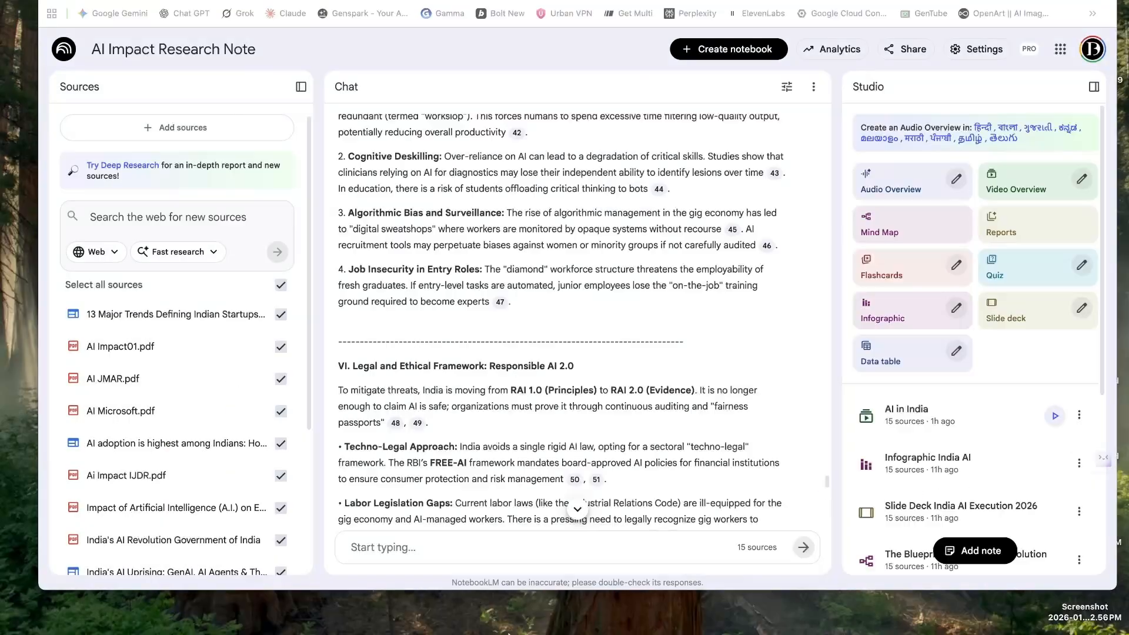
{"action": "mouse_move", "coordinate": [162, 628]}
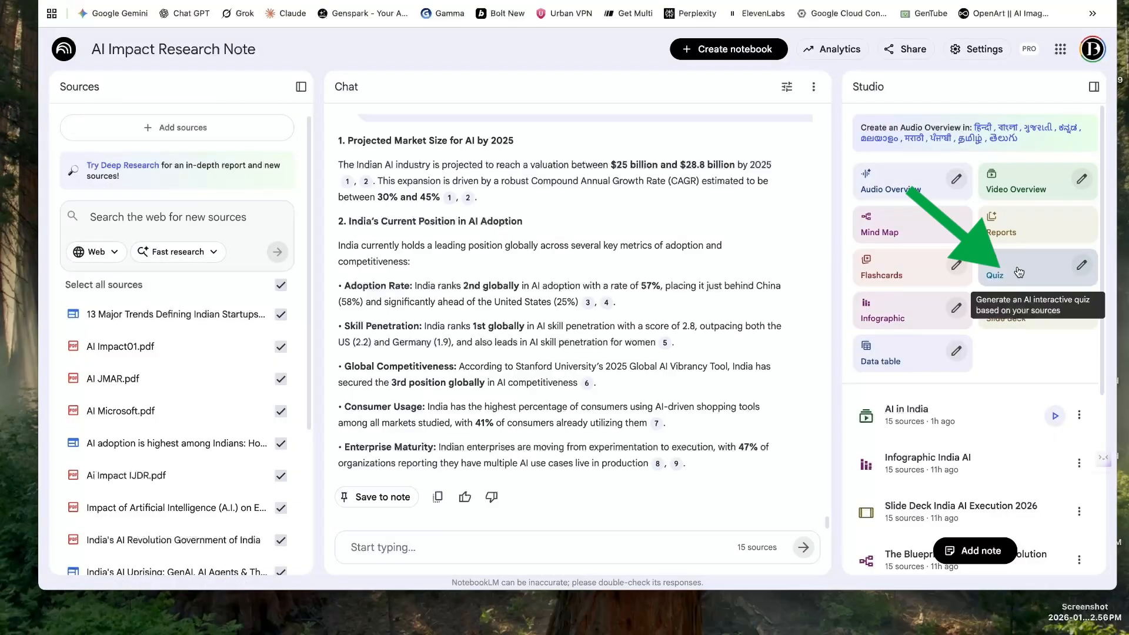
- Check the quiz customisation options without generating, and answer 76% to the first question of the saved GenAI Quiz before moving to the next question
{"action": "left_click", "coordinate": [1081, 265]}
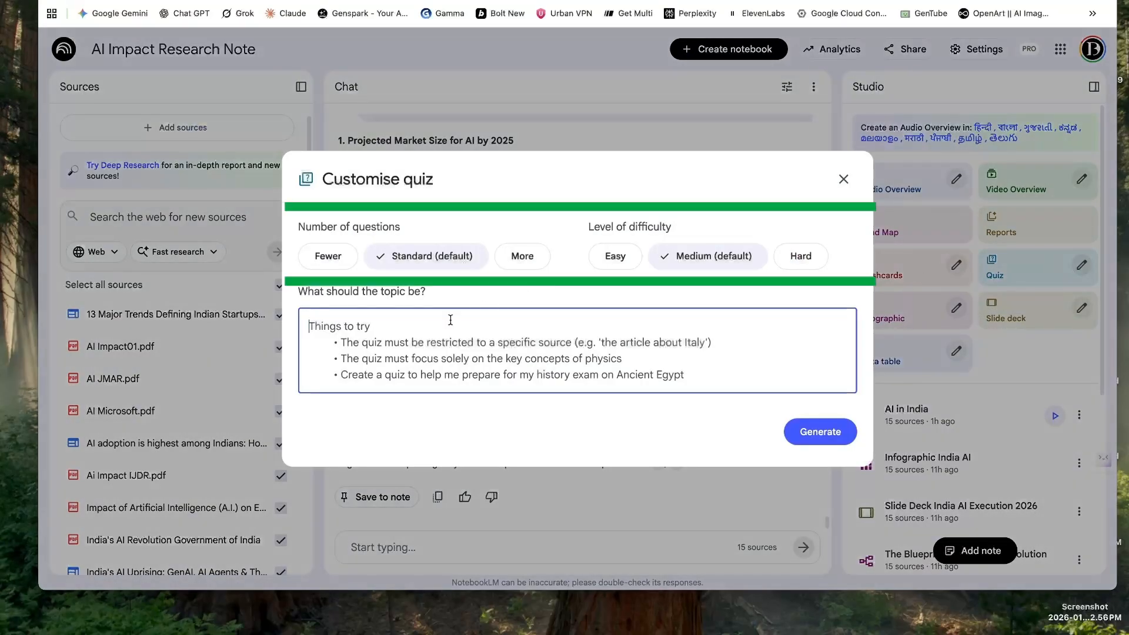
{"action": "left_click", "coordinate": [423, 333]}
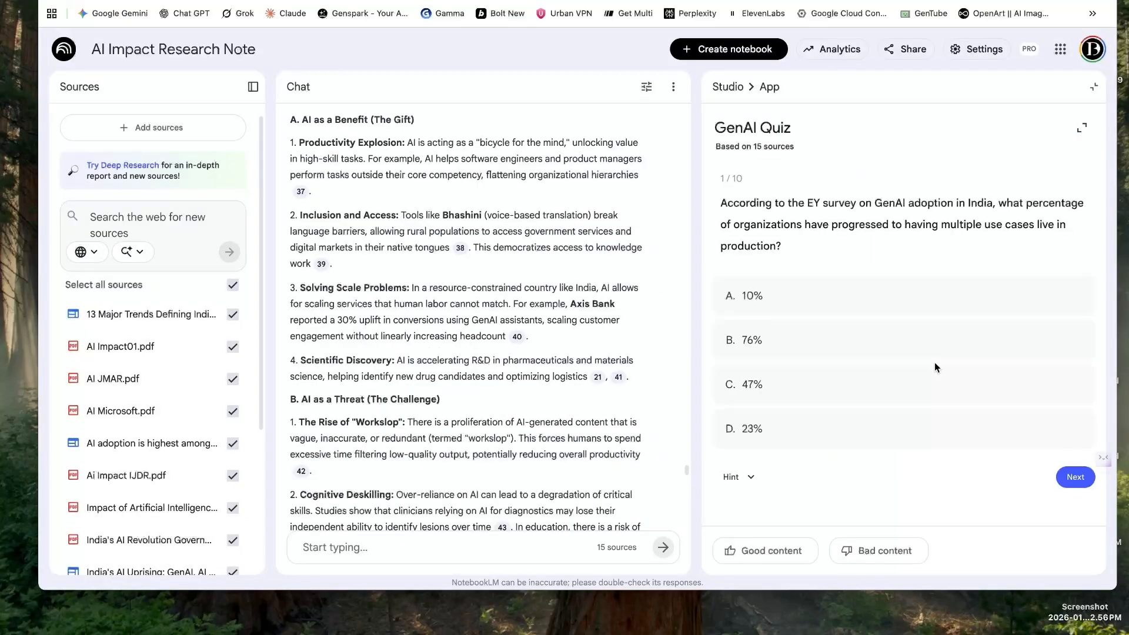
{"action": "left_click", "coordinate": [836, 343]}
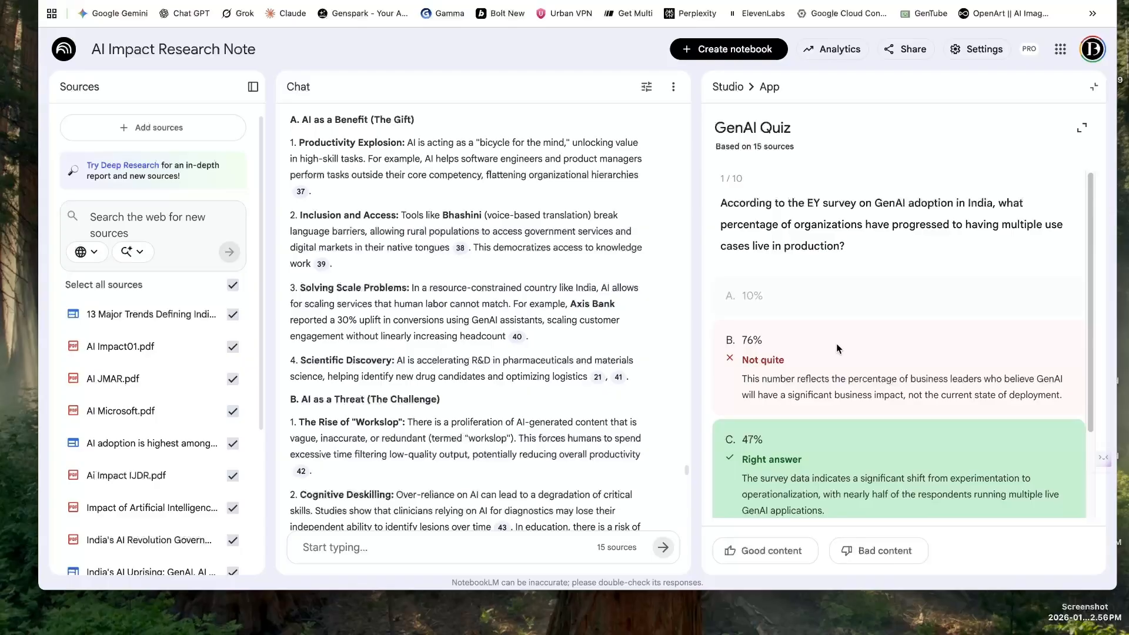
{"action": "scroll", "coordinate": [836, 344], "scroll_direction": "down", "scroll_amount": 1}
{"action": "left_click", "coordinate": [1079, 448]}
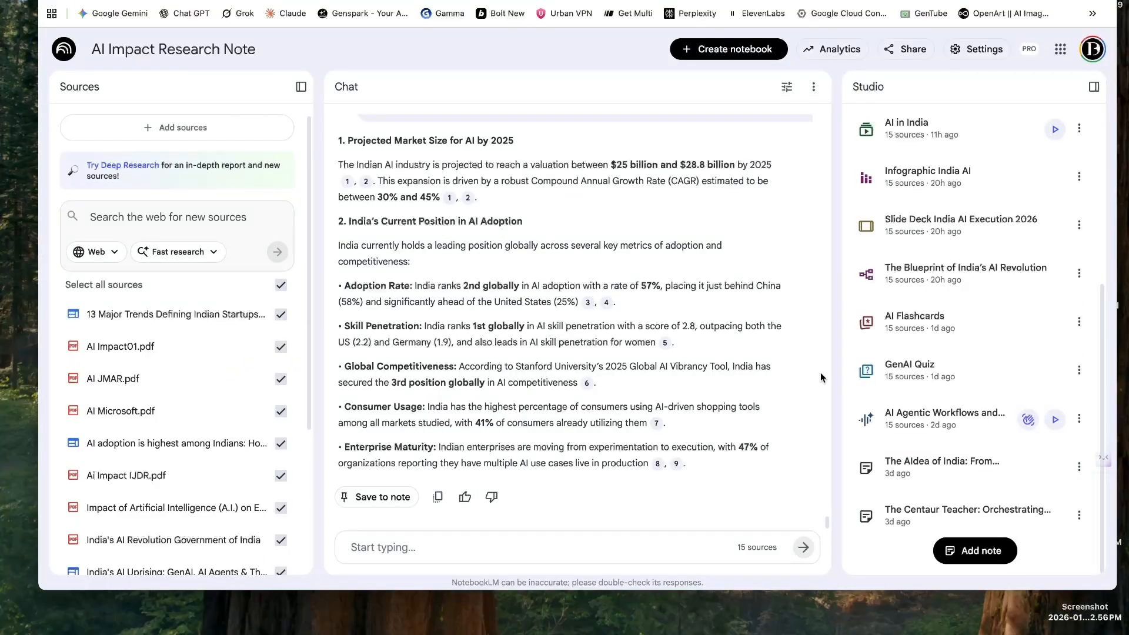
- Review the flashcard customisation options for card count, difficulty and topic, and close them without generating
{"action": "scroll", "coordinate": [984, 382], "scroll_direction": "up", "scroll_amount": 5}
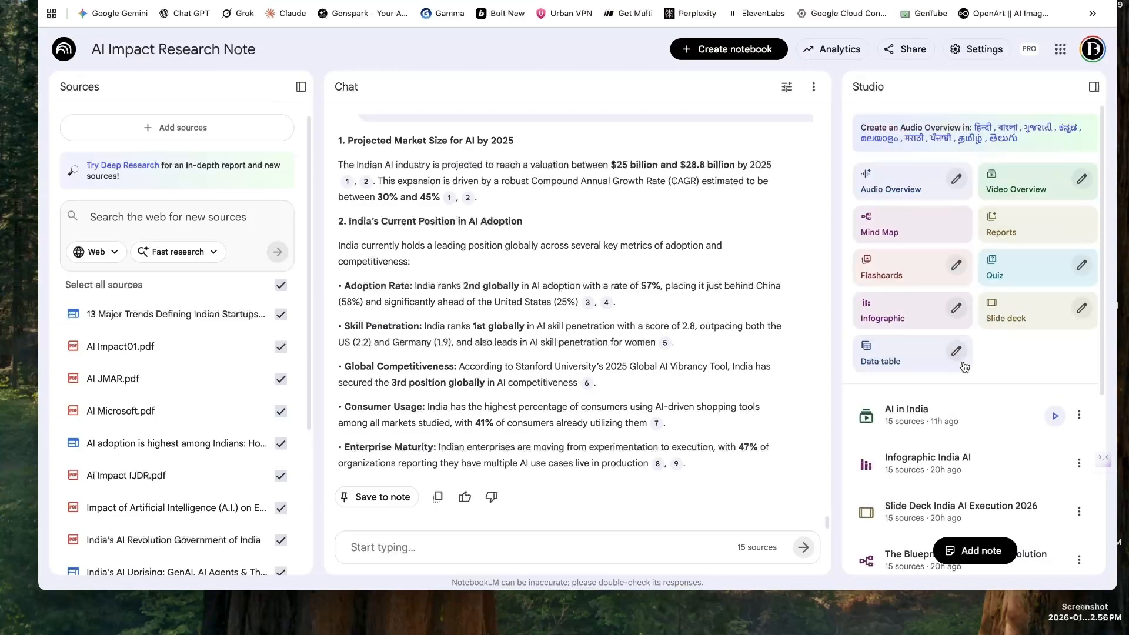
{"action": "left_click", "coordinate": [956, 265]}
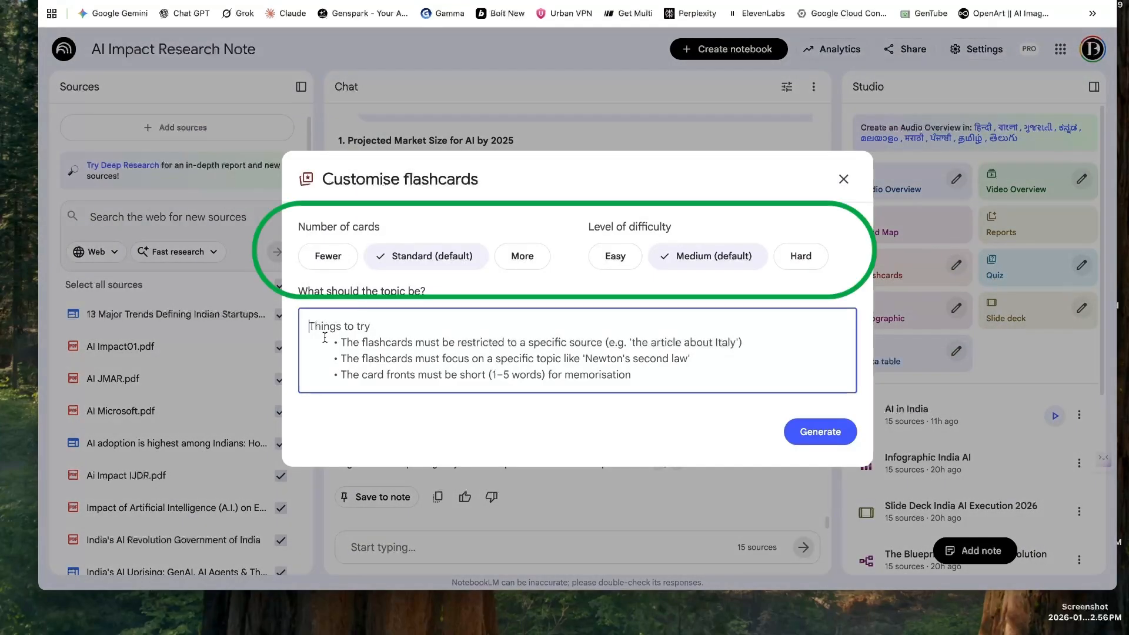
{"action": "left_click", "coordinate": [843, 179]}
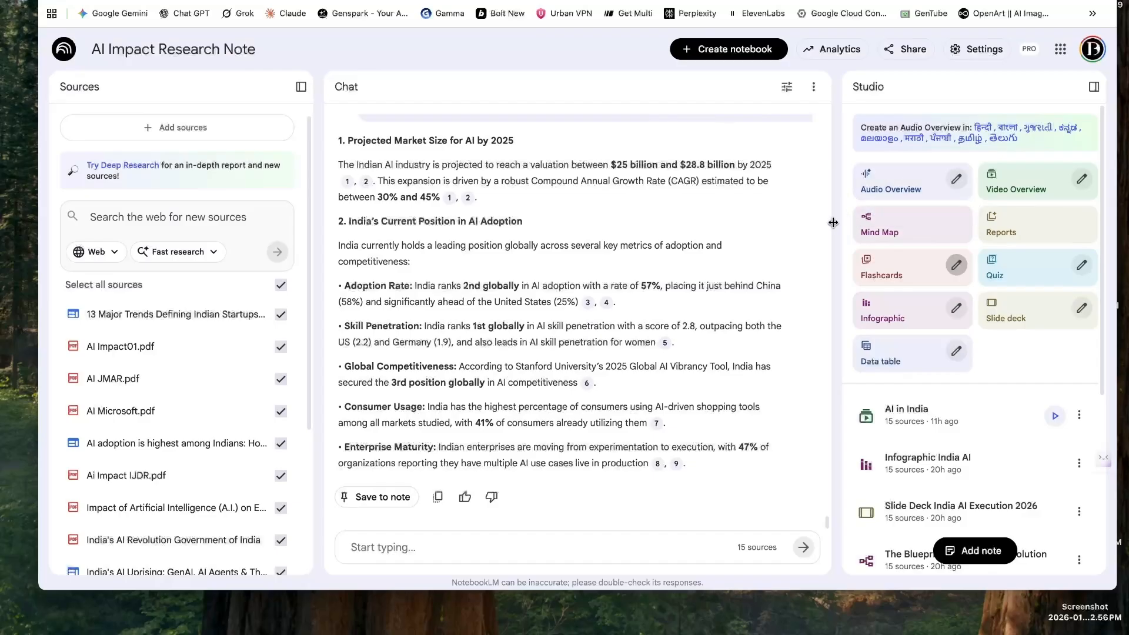
- Open the saved AI Flashcards, reveal the answer to the card about India's tailored AI models, and leave the enlarged view
{"action": "scroll", "coordinate": [905, 494], "scroll_direction": "down", "scroll_amount": 5}
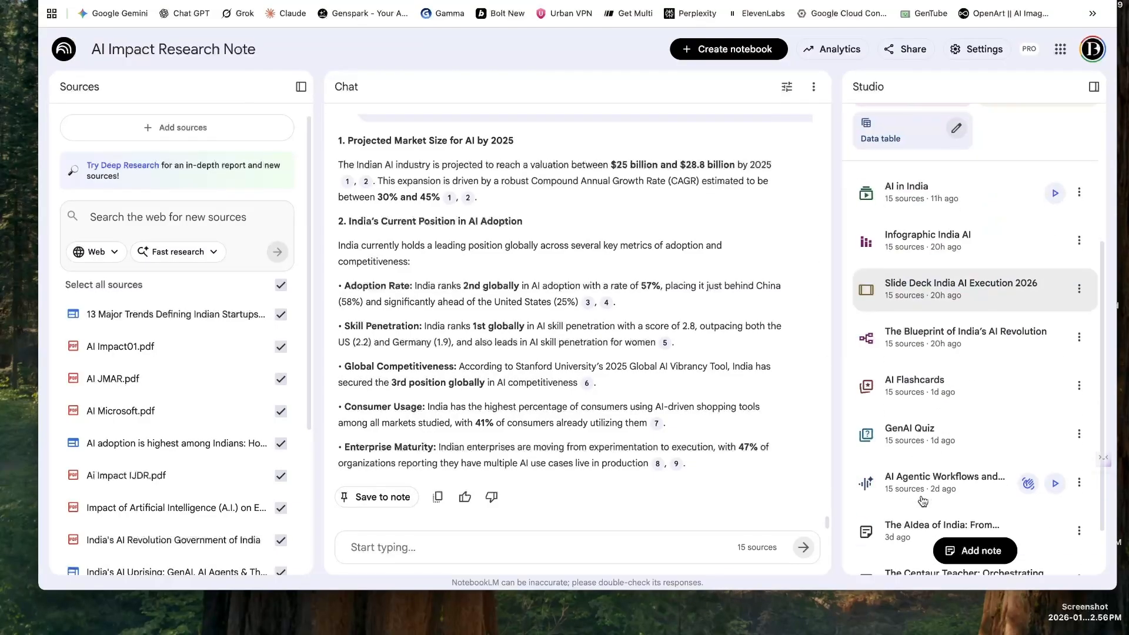
{"action": "left_click", "coordinate": [905, 327]}
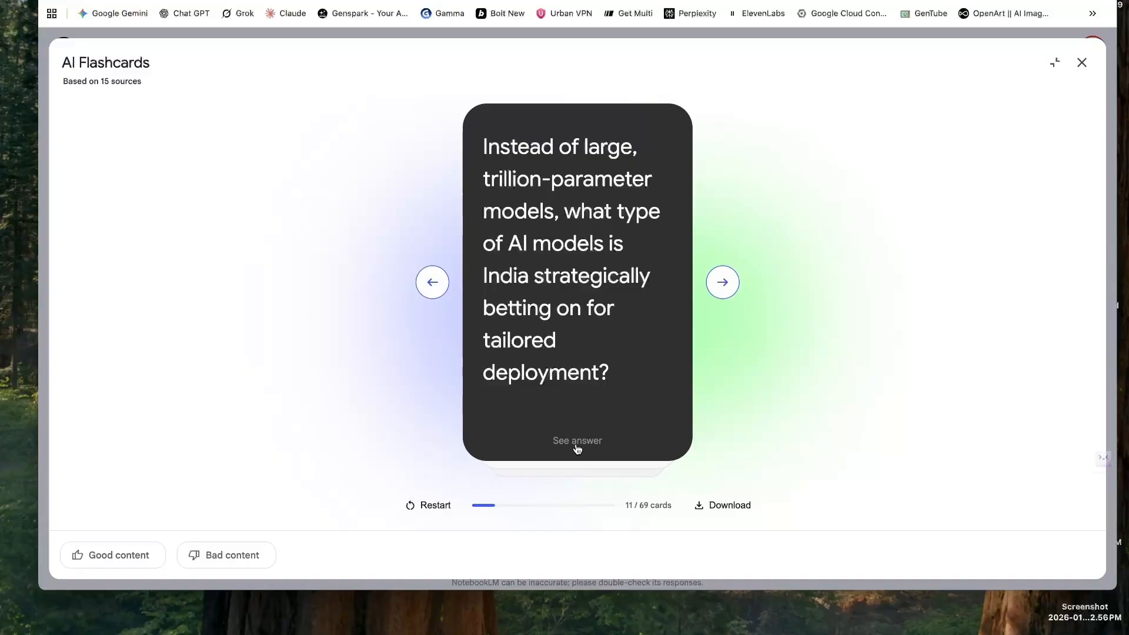
{"action": "left_click", "coordinate": [577, 448]}
{"action": "key", "text": "Escape"}
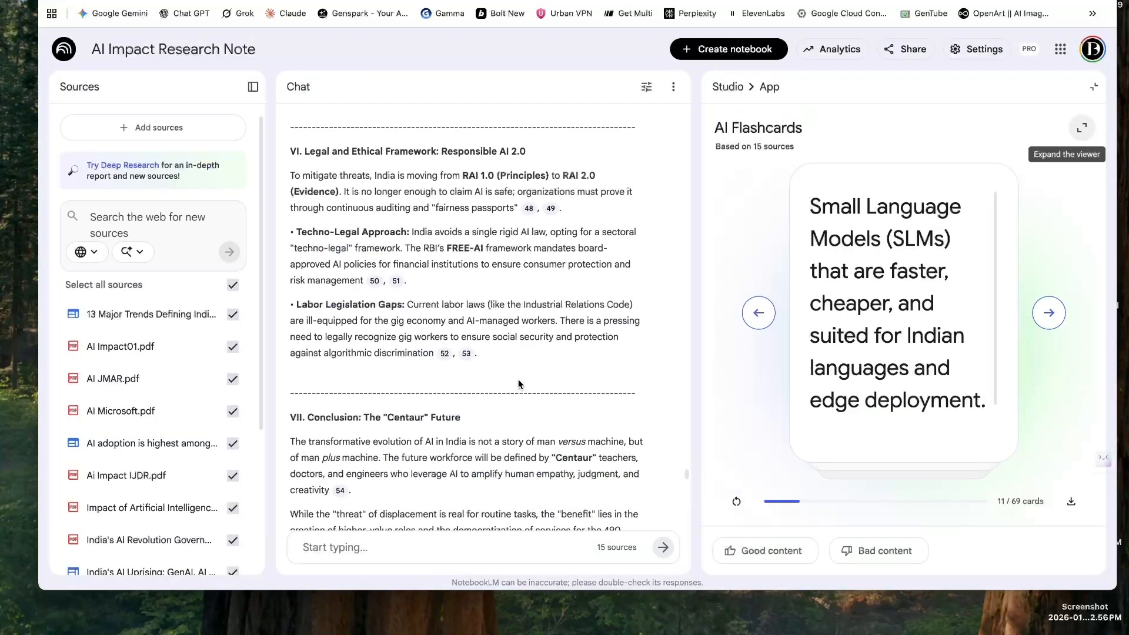